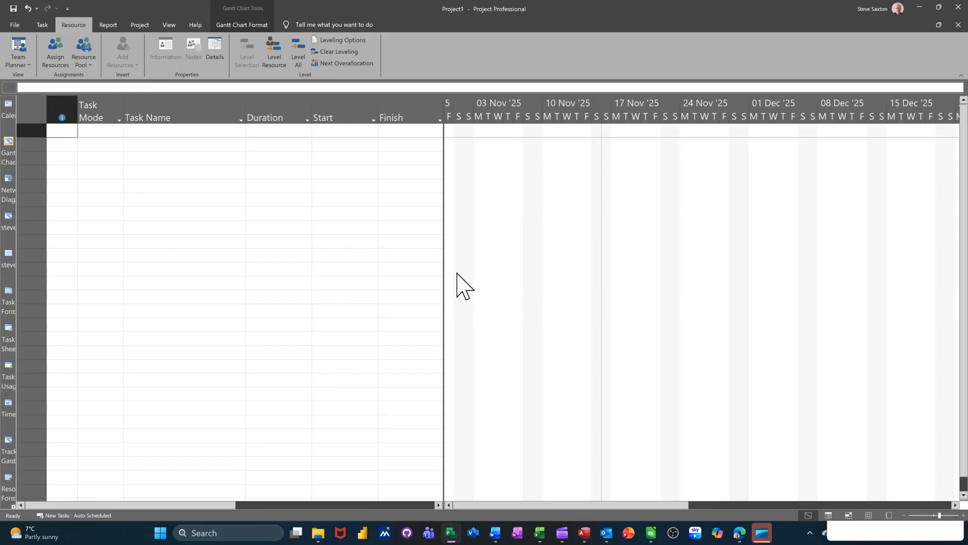
Add a task named Task A in the first row with a duration of 10 days
{"action": "left_click", "coordinate": [167, 132]}
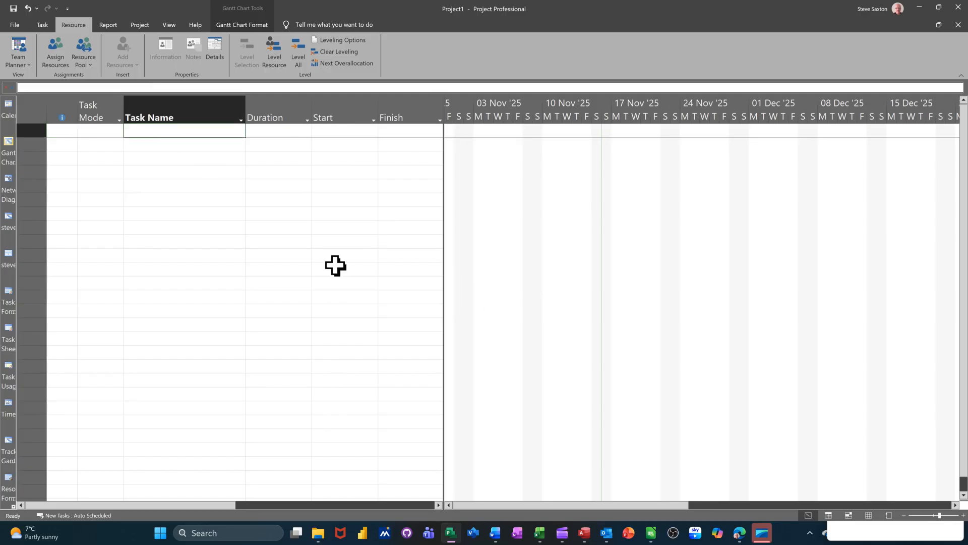
{"action": "type", "text": "Task A"}
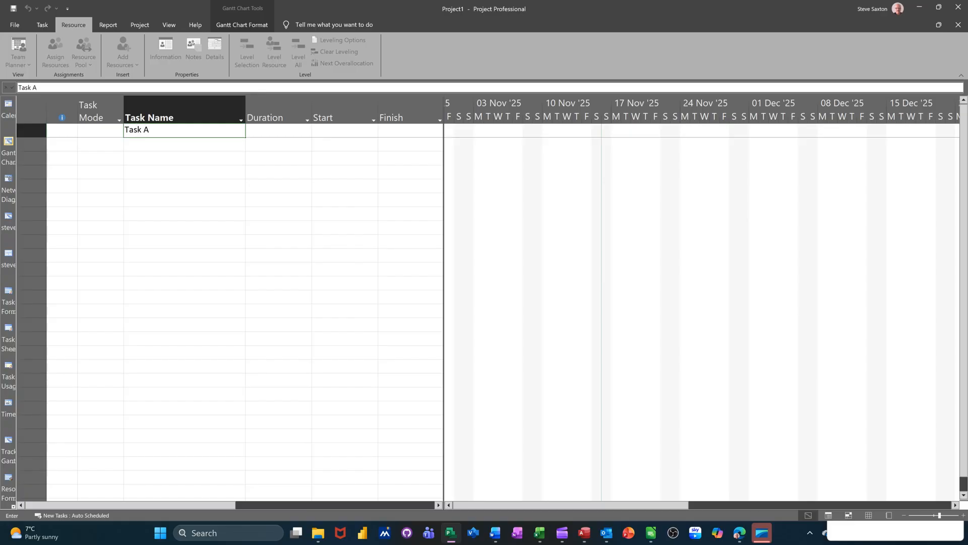
{"action": "key", "text": "Return"}
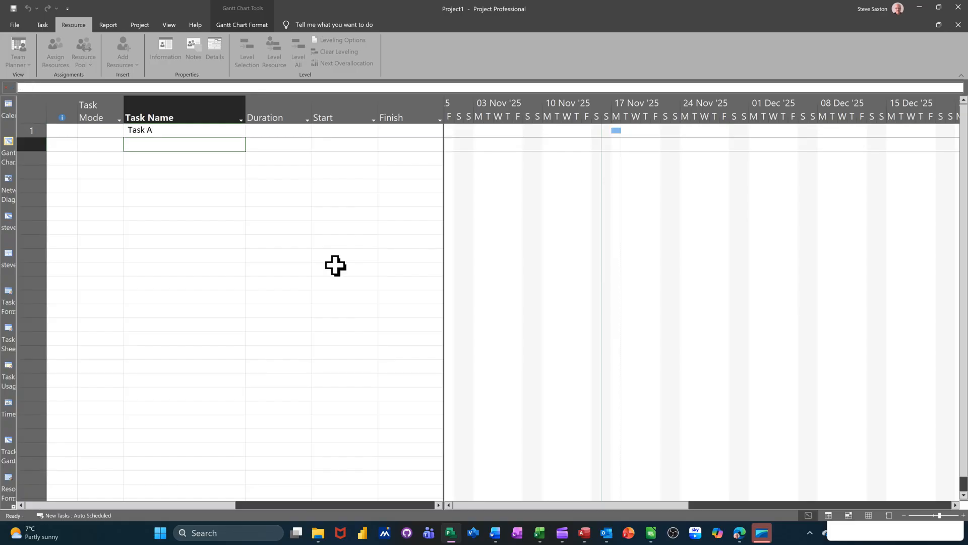
{"action": "left_click", "coordinate": [278, 131]}
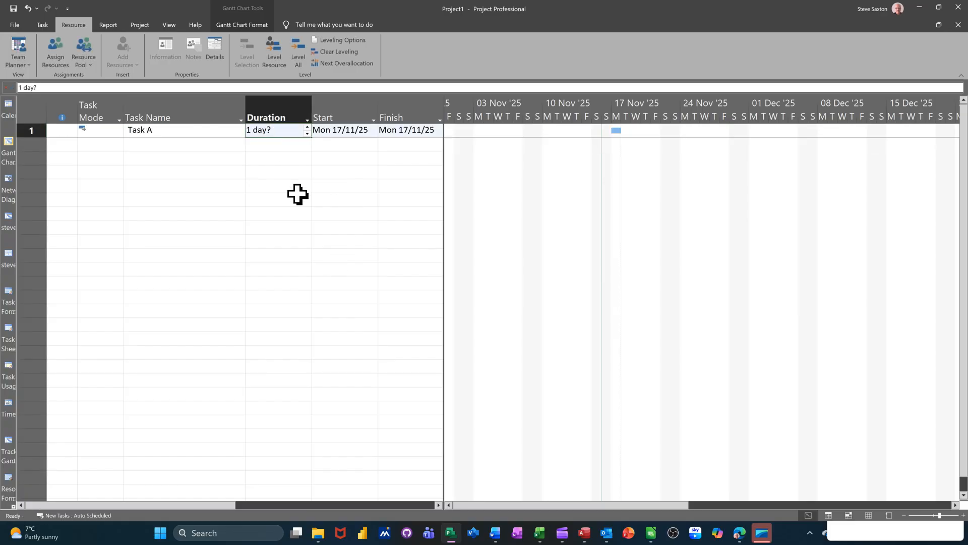
{"action": "type", "text": "10"}
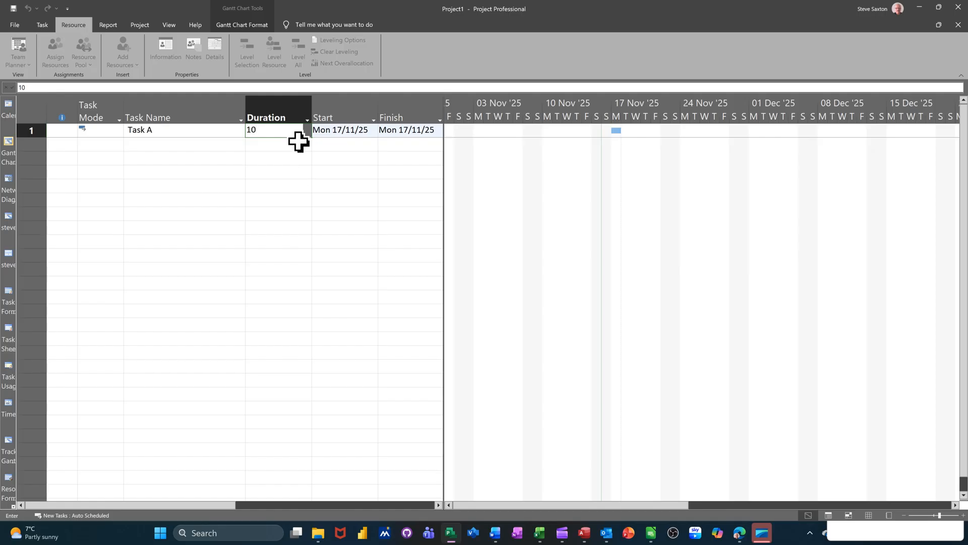
{"action": "left_click", "coordinate": [216, 142]}
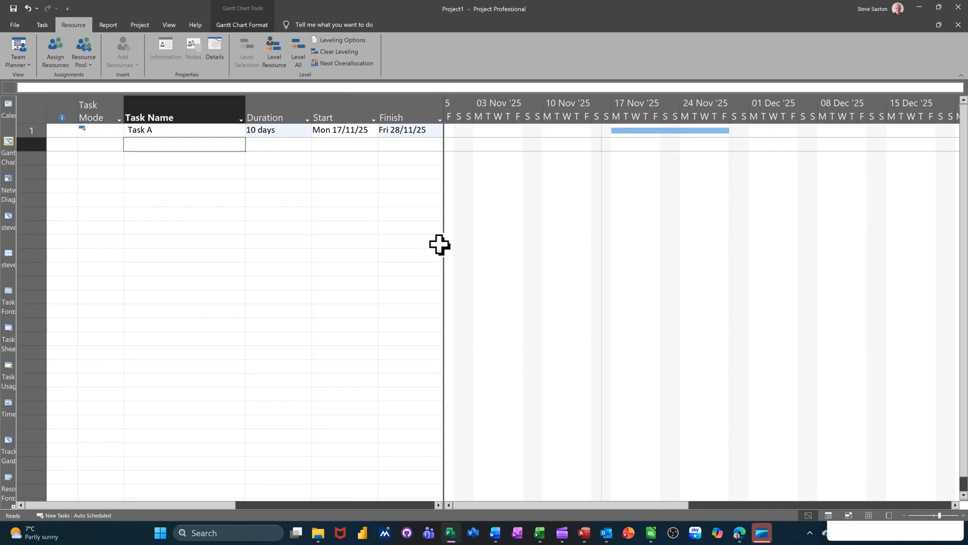
Assign a new resource by first name to Task A, view it in the Resource Sheet, and return to the Gantt Chart
{"action": "left_click_drag", "start_coordinate": [444, 245], "coordinate": [645, 267]}
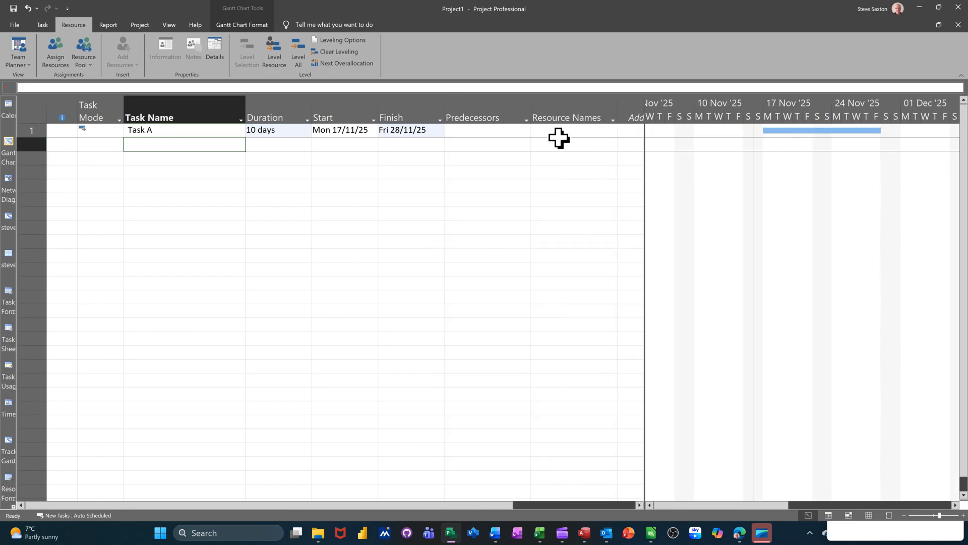
{"action": "left_click", "coordinate": [558, 130]}
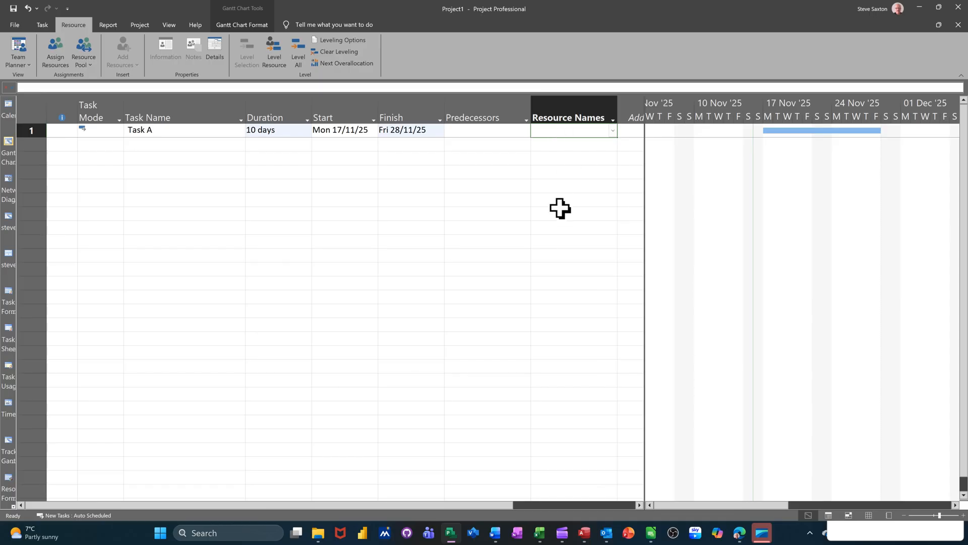
{"action": "type", "text": "Bo"}
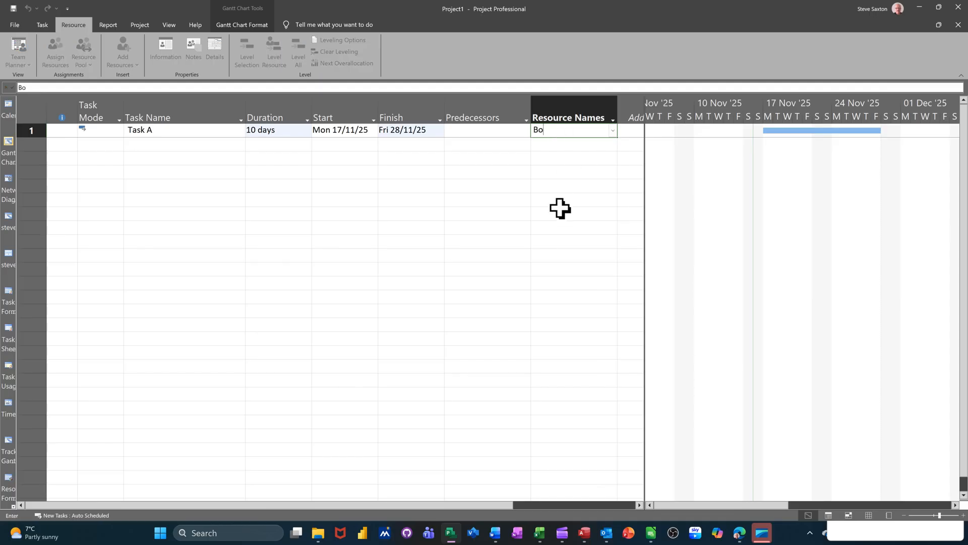
{"action": "type", "text": "b"}
{"action": "key", "text": "Return"}
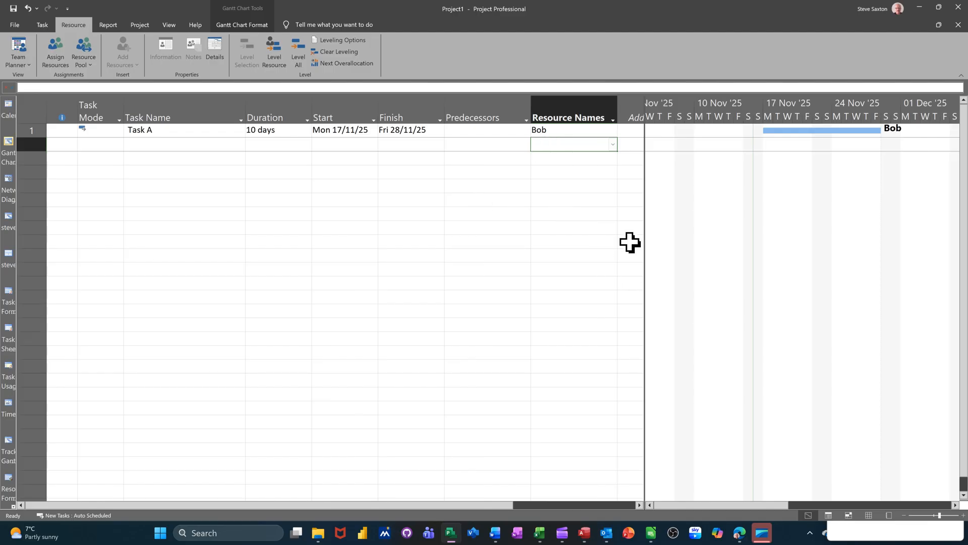
{"action": "left_click", "coordinate": [871, 516]}
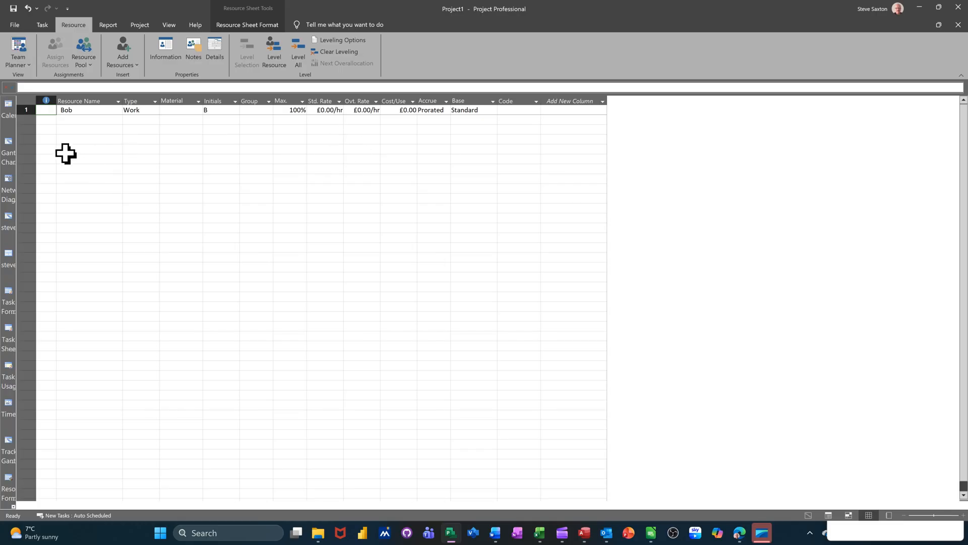
{"action": "left_click", "coordinate": [8, 144]}
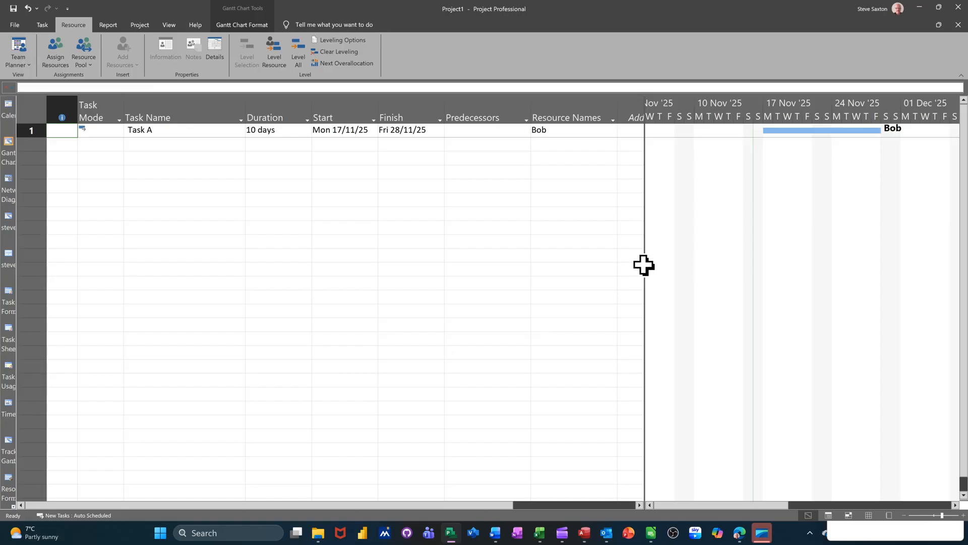
Split Task A at Wed 19/11/25 and Thu 27/11/25, moving the remaining work to start on Mon 24/11/25 and Tue 02/12/25 respectively
{"action": "left_click_drag", "start_coordinate": [645, 264], "coordinate": [315, 262]}
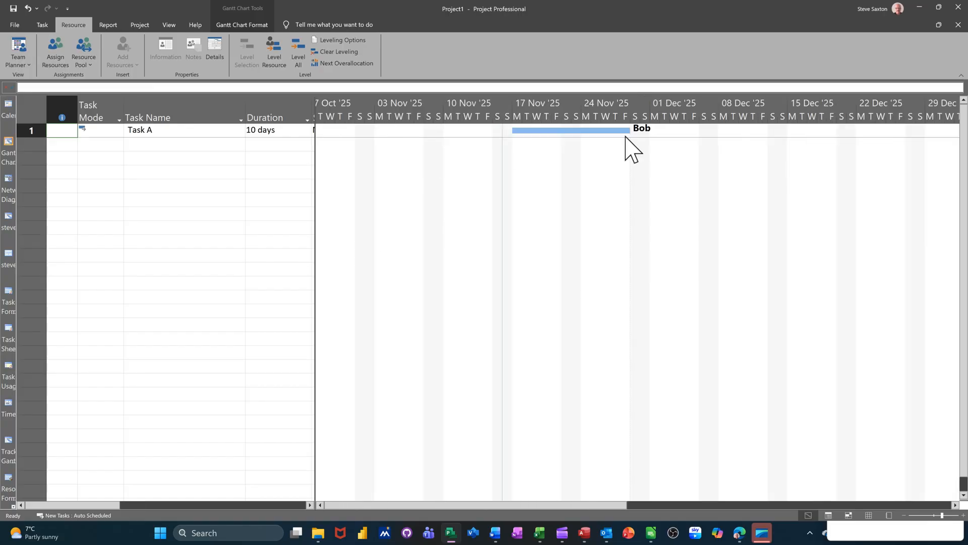
{"action": "left_click_drag", "start_coordinate": [611, 507], "coordinate": [656, 507]}
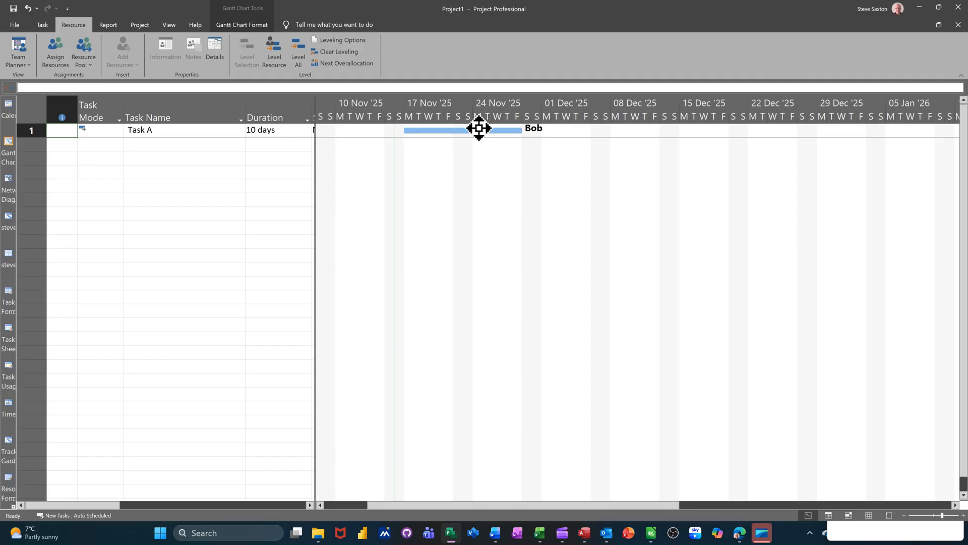
{"action": "left_click", "coordinate": [42, 30]}
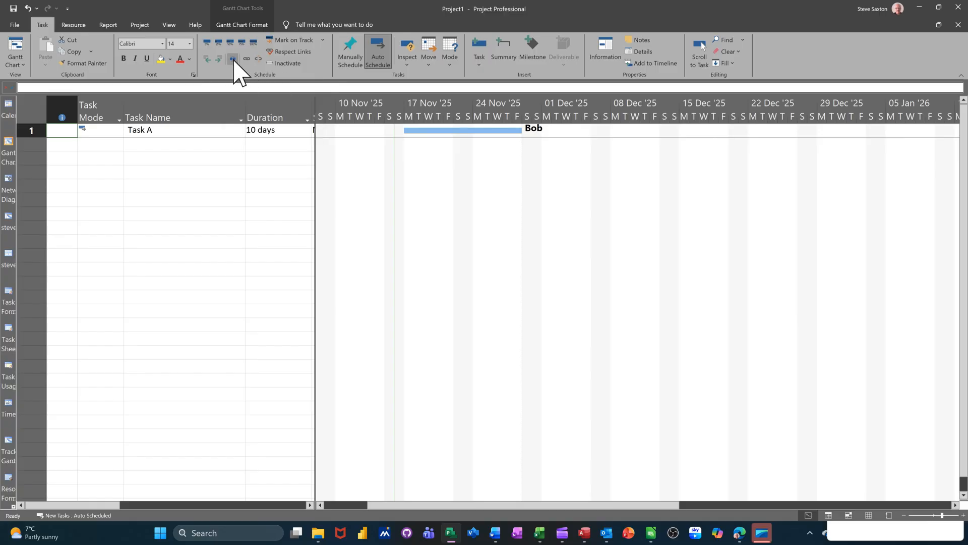
{"action": "left_click", "coordinate": [233, 59]}
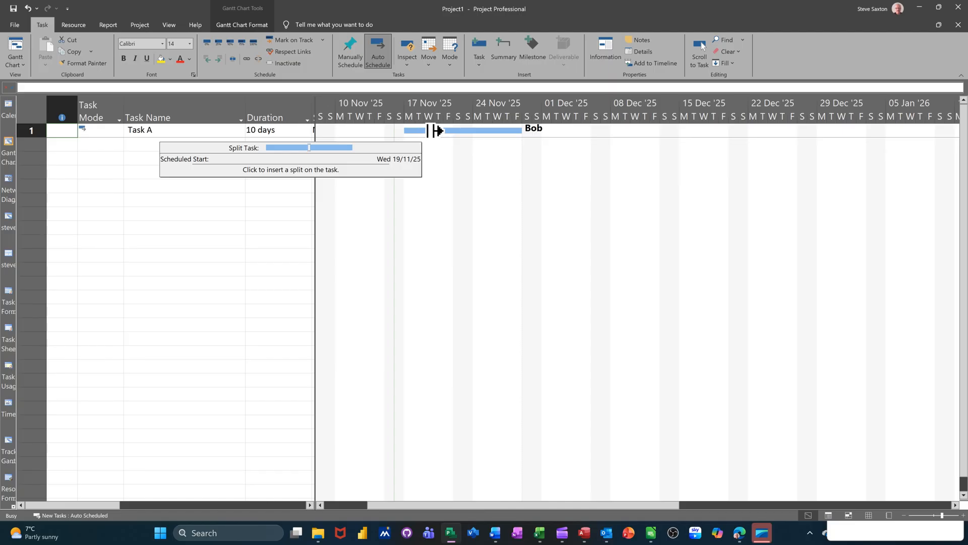
{"action": "left_click_drag", "start_coordinate": [435, 131], "coordinate": [483, 131]}
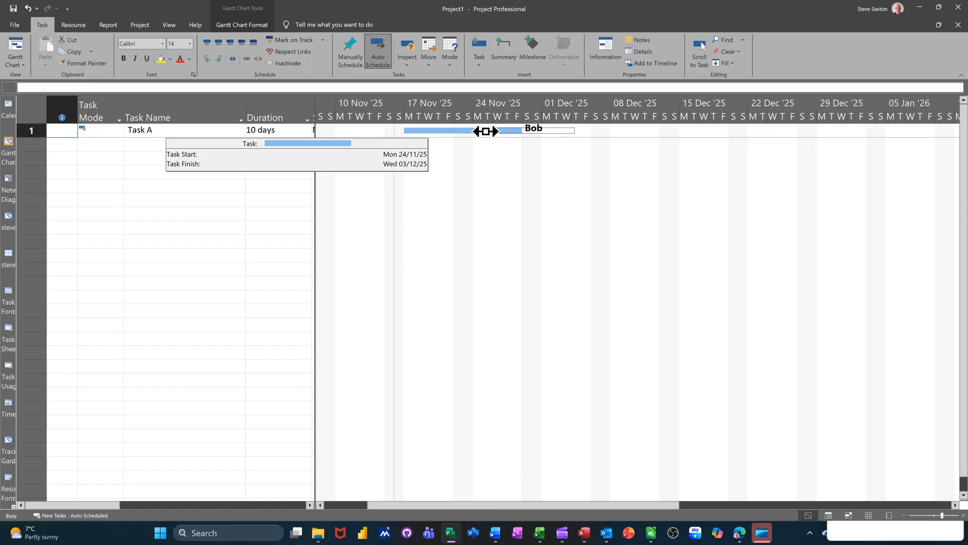
{"action": "left_click_drag", "start_coordinate": [486, 131], "coordinate": [484, 131]}
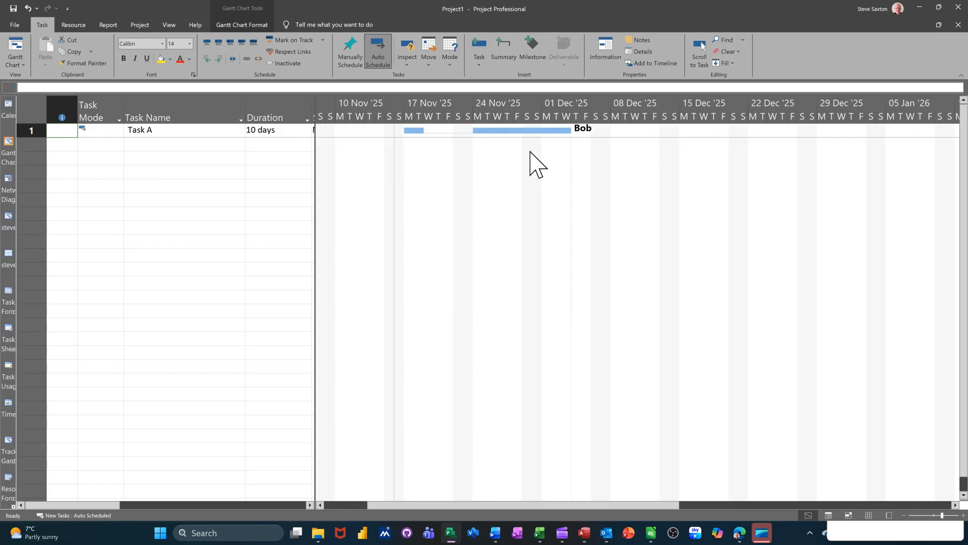
{"action": "left_click", "coordinate": [236, 63]}
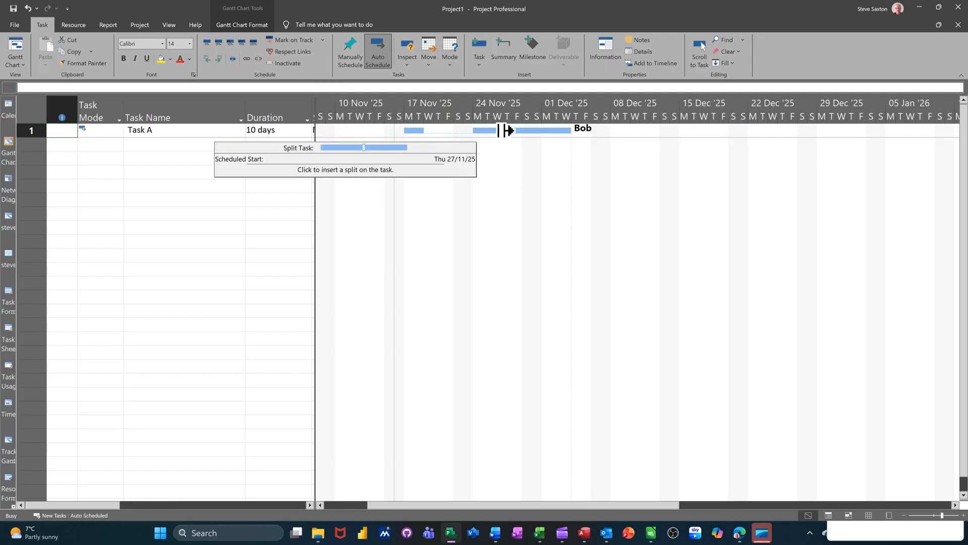
{"action": "left_click_drag", "start_coordinate": [506, 131], "coordinate": [558, 133]}
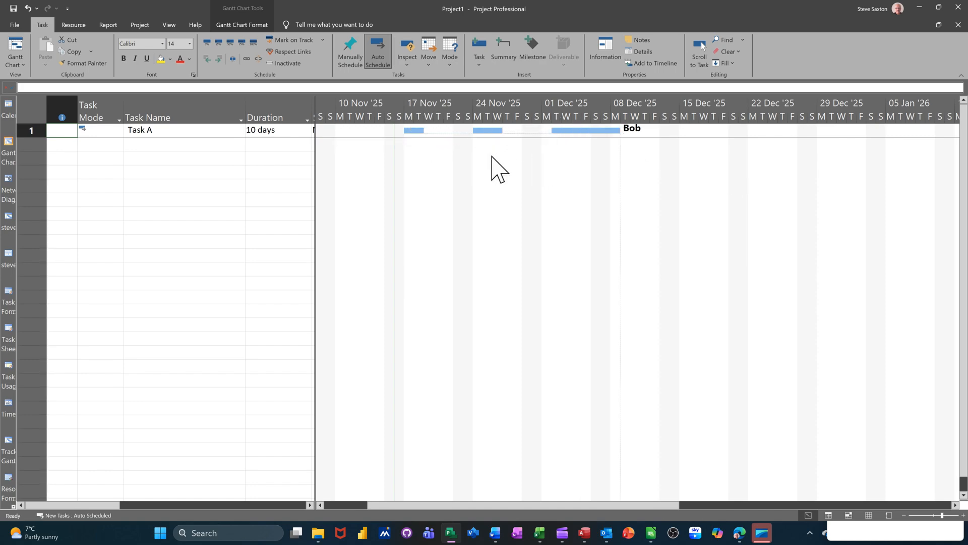
Add a task named Task B below Task A with a duration of 1 day
{"action": "left_click", "coordinate": [166, 145]}
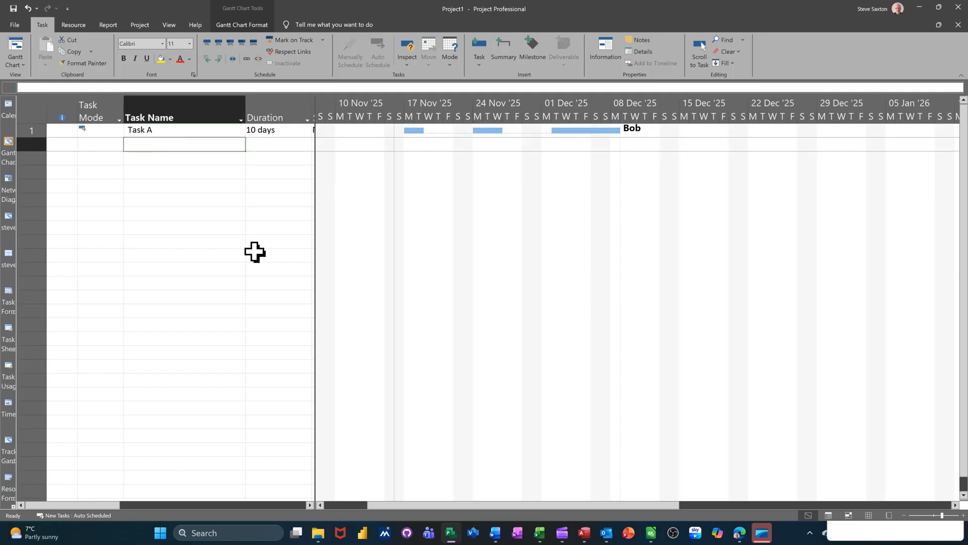
{"action": "type", "text": "Task"}
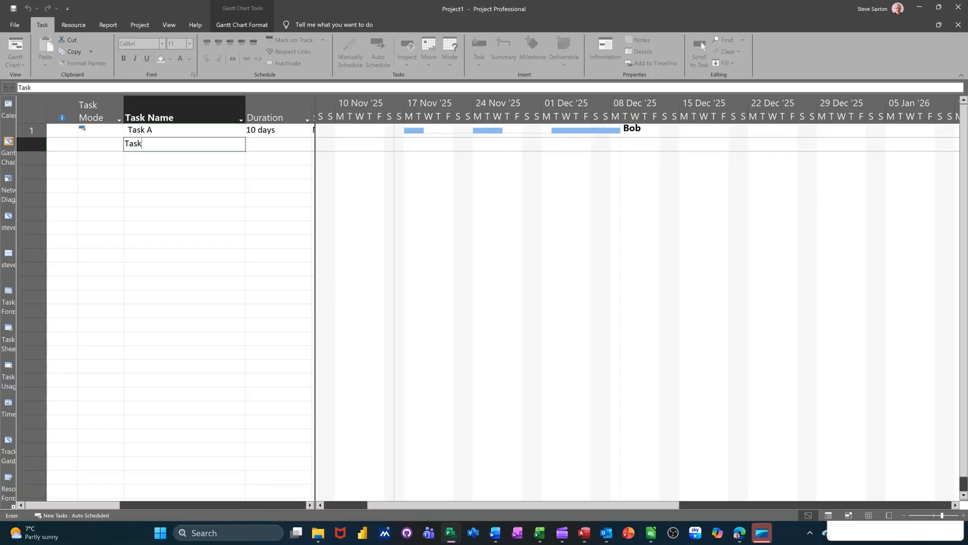
{"action": "type", "text": " B"}
{"action": "left_click", "coordinate": [272, 144]}
{"action": "type", "text": "1"}
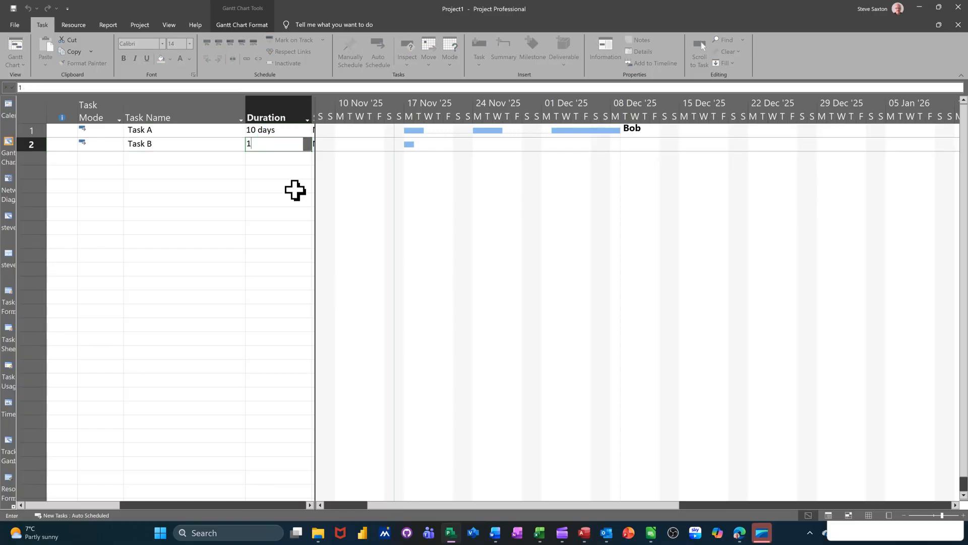
Assign the same resource used on Task A to Task B
{"action": "left_click_drag", "start_coordinate": [316, 201], "coordinate": [467, 216]}
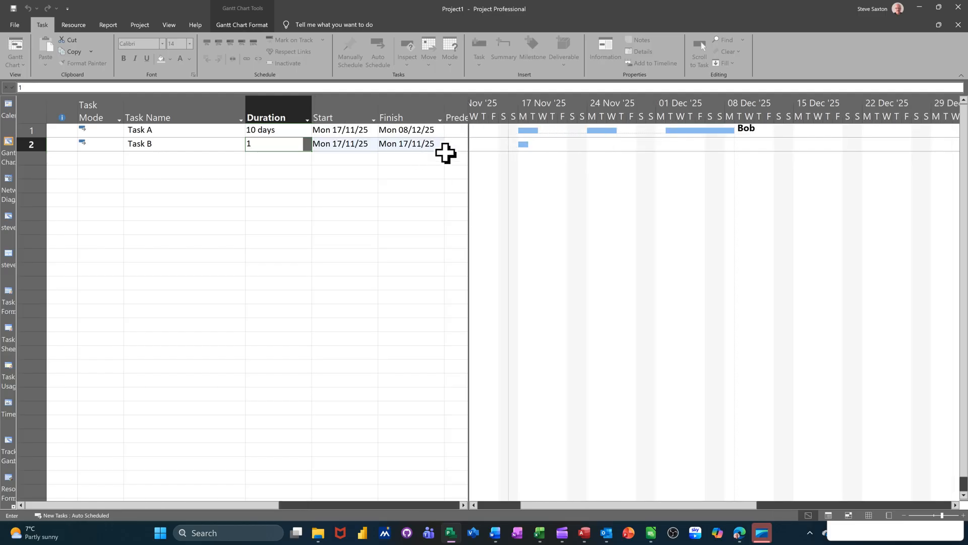
{"action": "left_click_drag", "start_coordinate": [467, 192], "coordinate": [611, 205]}
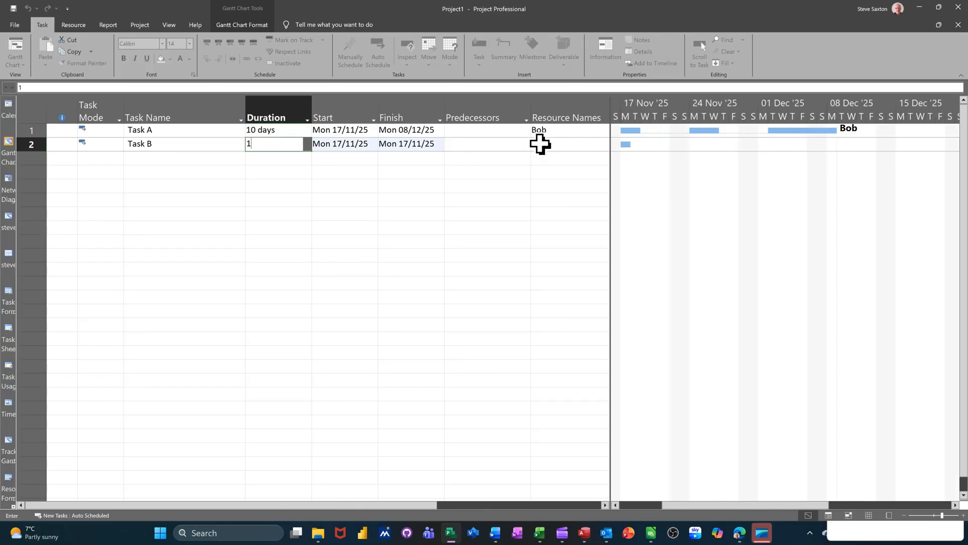
{"action": "left_click", "coordinate": [540, 144]}
{"action": "type", "text": "Bob"}
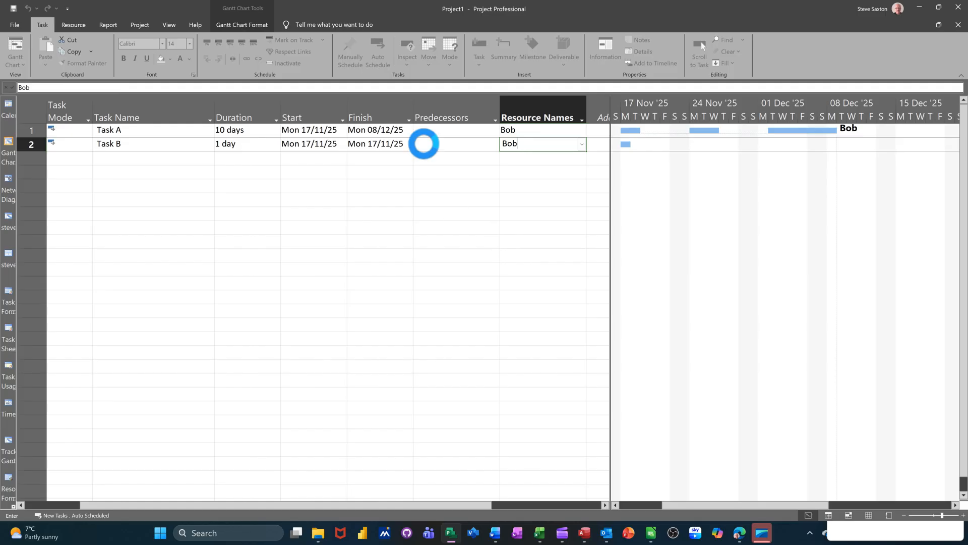
{"action": "left_click", "coordinate": [426, 144]}
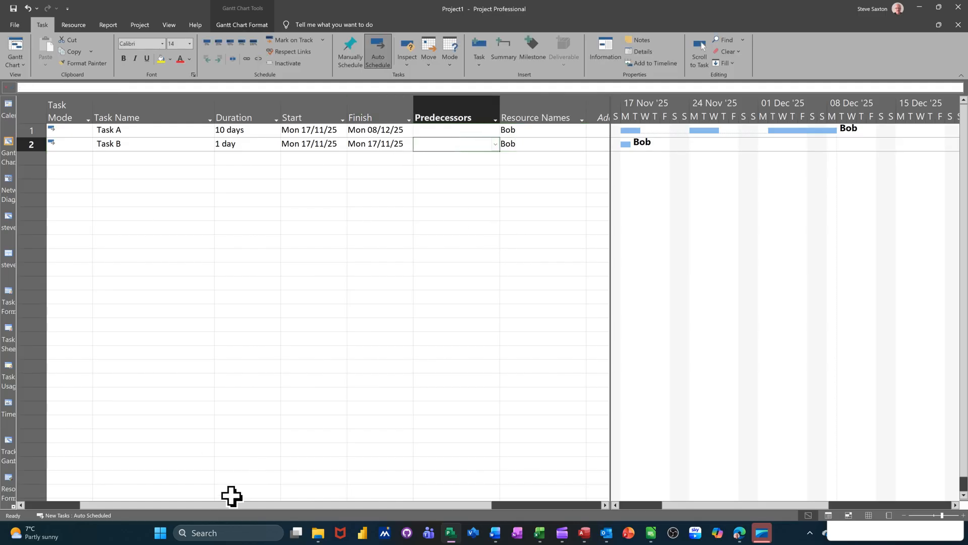
Check the resource's allocation in the task indicators and the Resource Sheet, and return to the Gantt Chart to compare both task bars
{"action": "left_click_drag", "start_coordinate": [226, 506], "coordinate": [166, 507]}
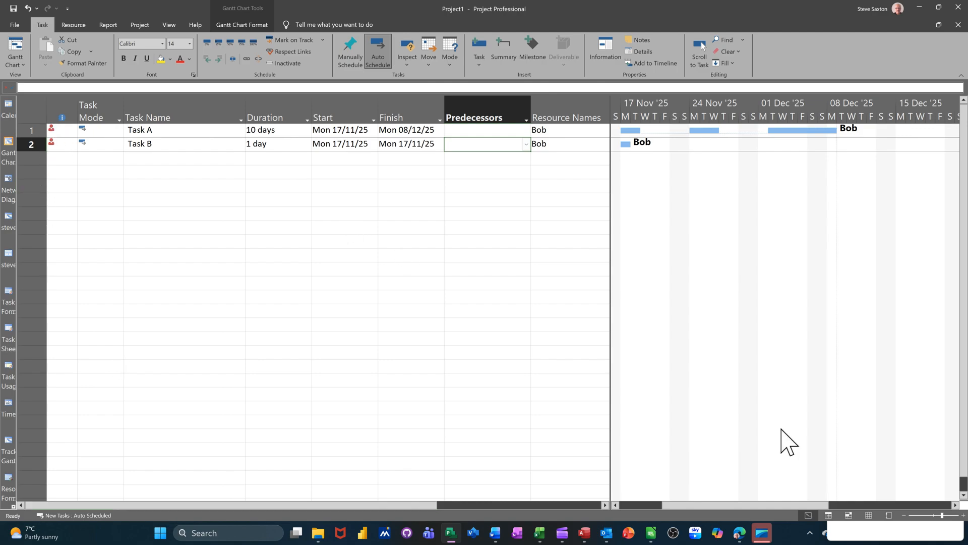
{"action": "left_click", "coordinate": [872, 513]}
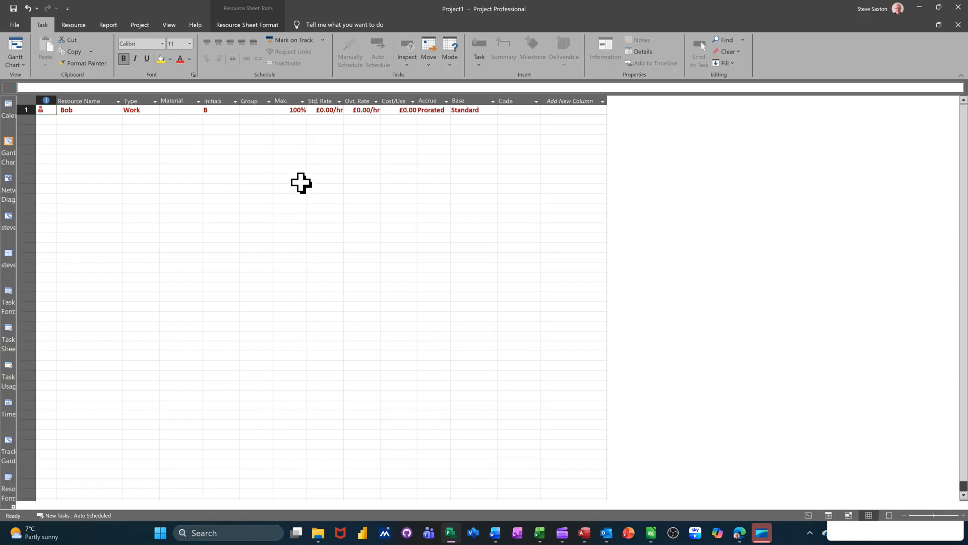
{"action": "left_click", "coordinate": [9, 144]}
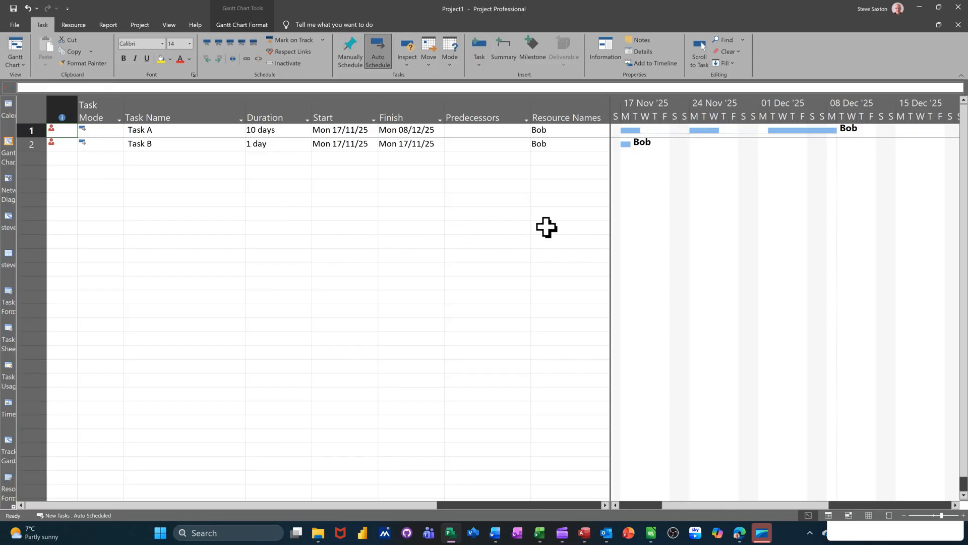
{"action": "left_click_drag", "start_coordinate": [611, 235], "coordinate": [376, 238]}
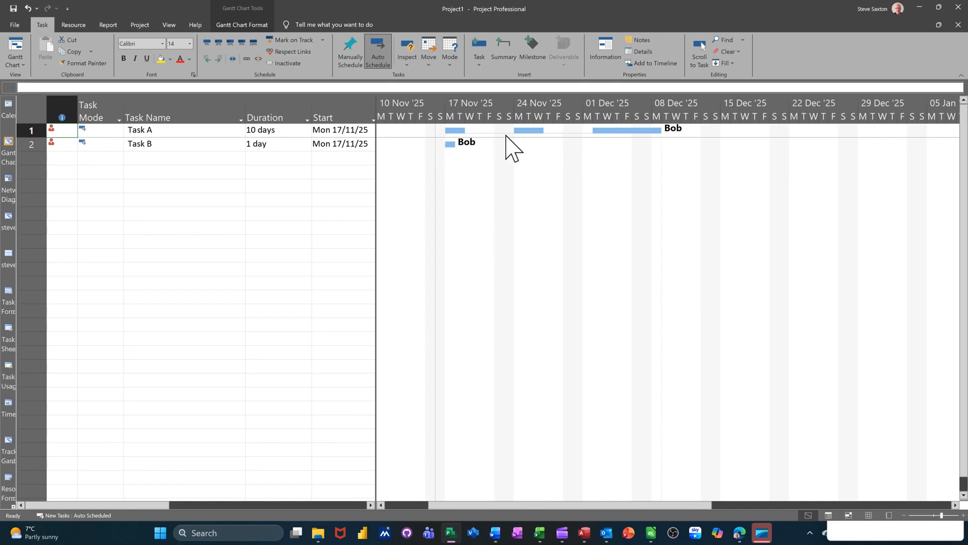
Show Resource Usage in the details pane below the Gantt Chart and display Task A's and Task B's daily work from 17 Nov '25
{"action": "left_click", "coordinate": [216, 173]}
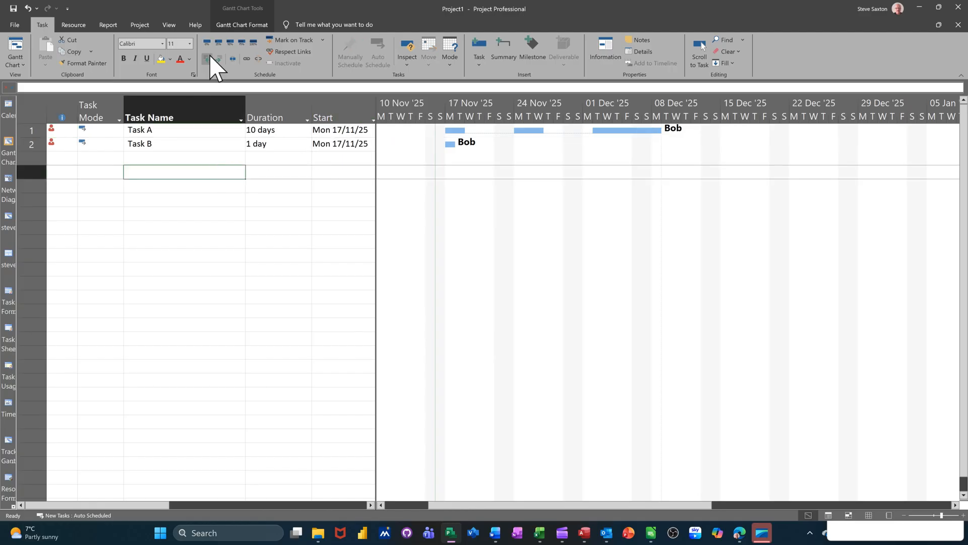
{"action": "left_click", "coordinate": [170, 27]}
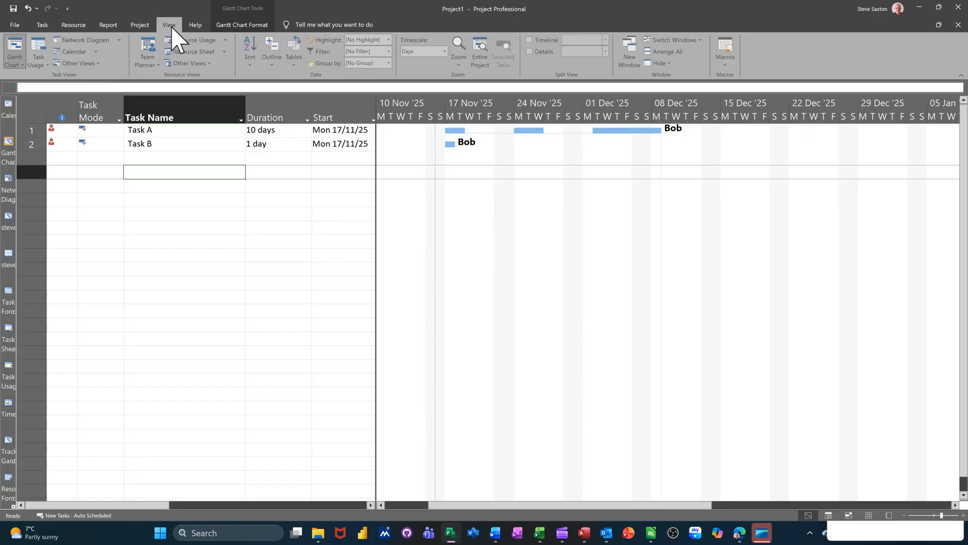
{"action": "left_click", "coordinate": [531, 52]}
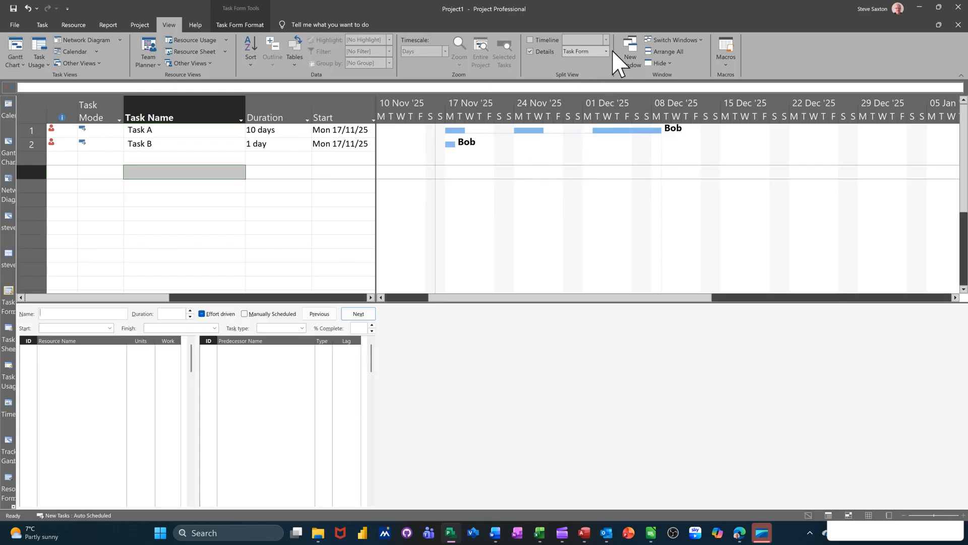
{"action": "left_click", "coordinate": [607, 52]}
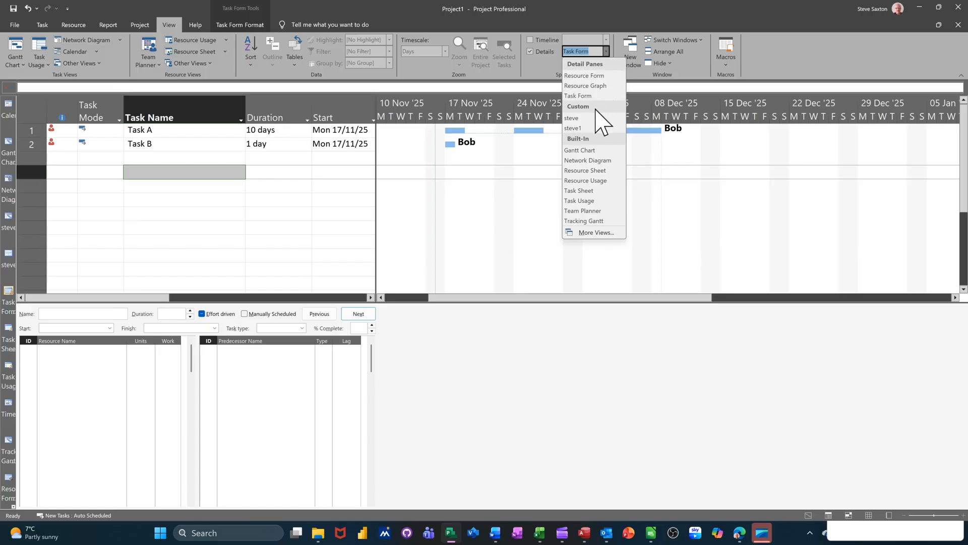
{"action": "left_click", "coordinate": [586, 180]}
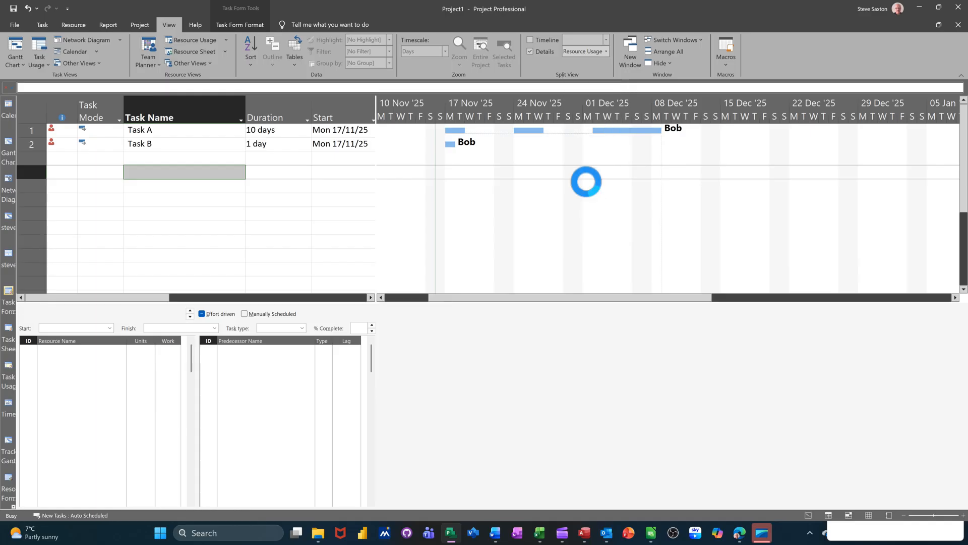
{"action": "left_click", "coordinate": [193, 130]}
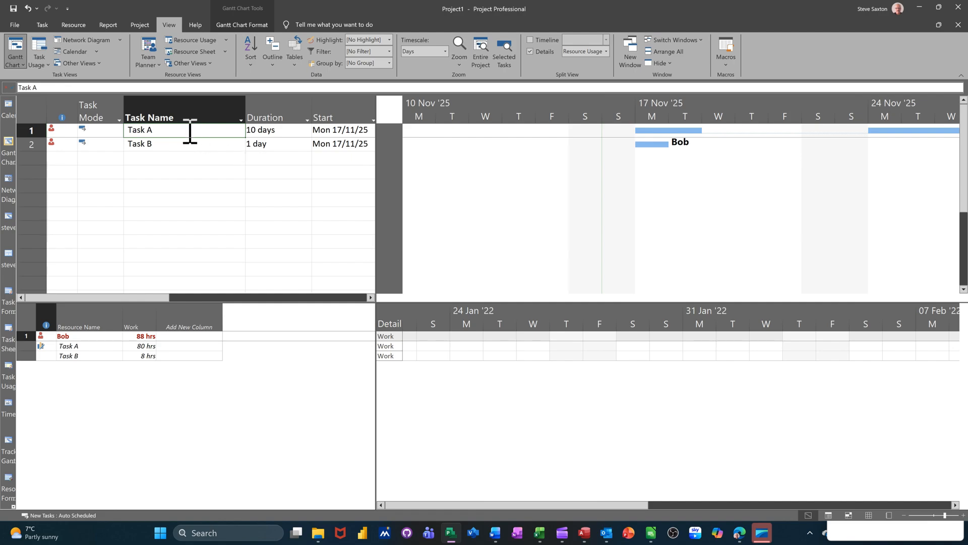
{"action": "left_click_drag", "start_coordinate": [183, 134], "coordinate": [183, 142]}
{"action": "left_click_drag", "start_coordinate": [595, 504], "coordinate": [685, 503]}
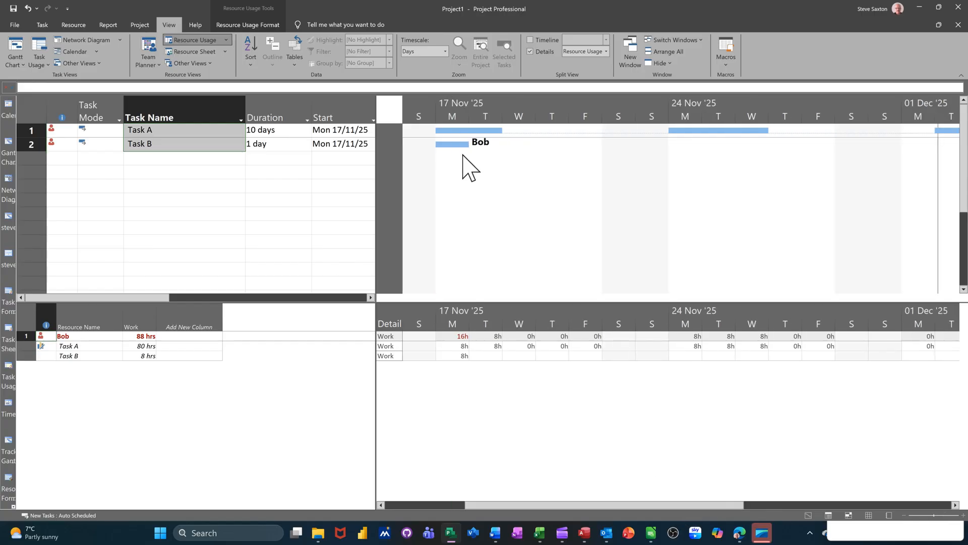
Set Task B's work to 0 on Mon 17 Nov '25 and 8 hours on Wed 19 Nov '25 in the usage details
{"action": "left_click", "coordinate": [462, 356]}
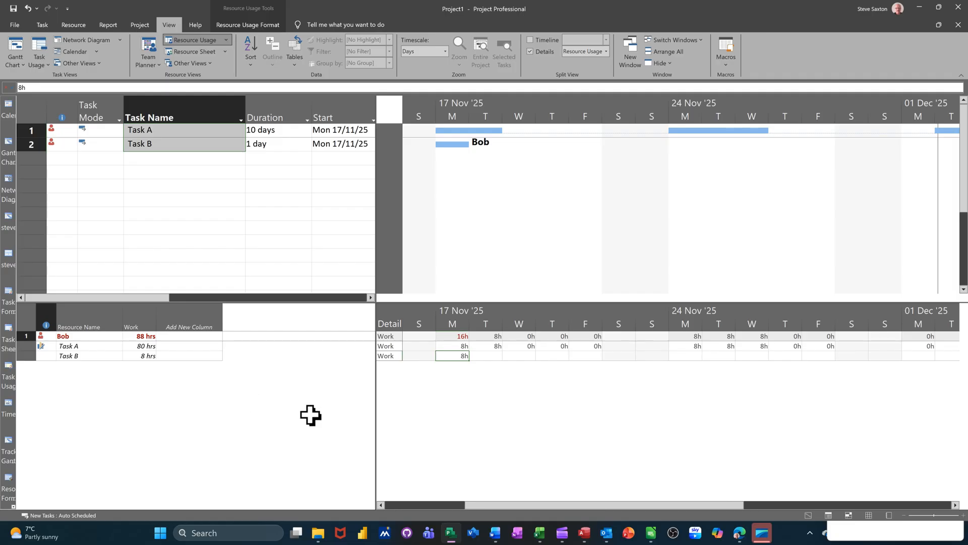
{"action": "type", "text": "0"}
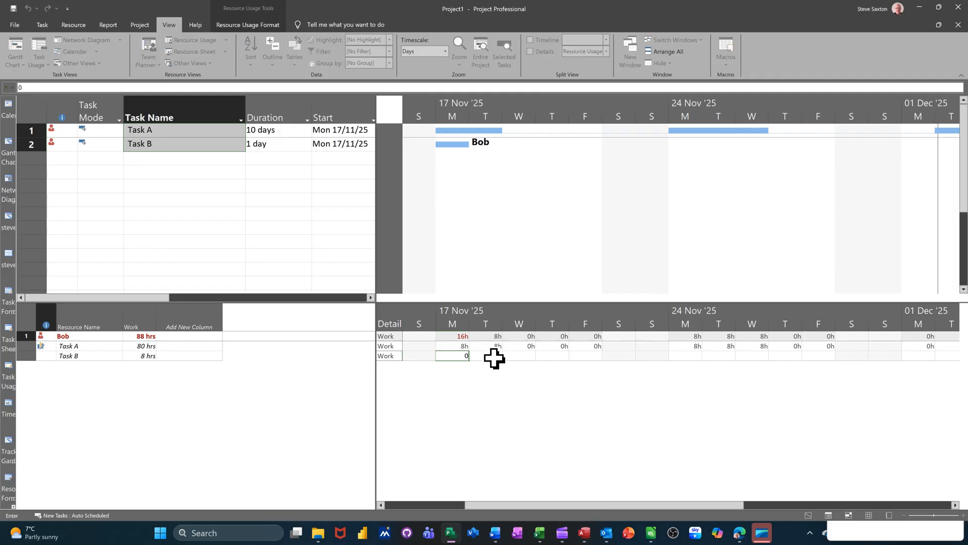
{"action": "left_click", "coordinate": [520, 356]}
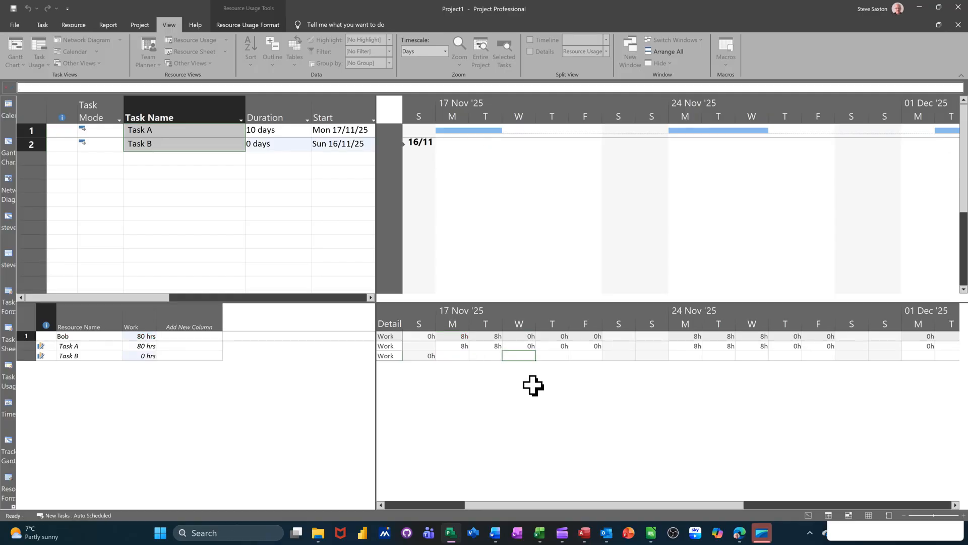
{"action": "type", "text": "8"}
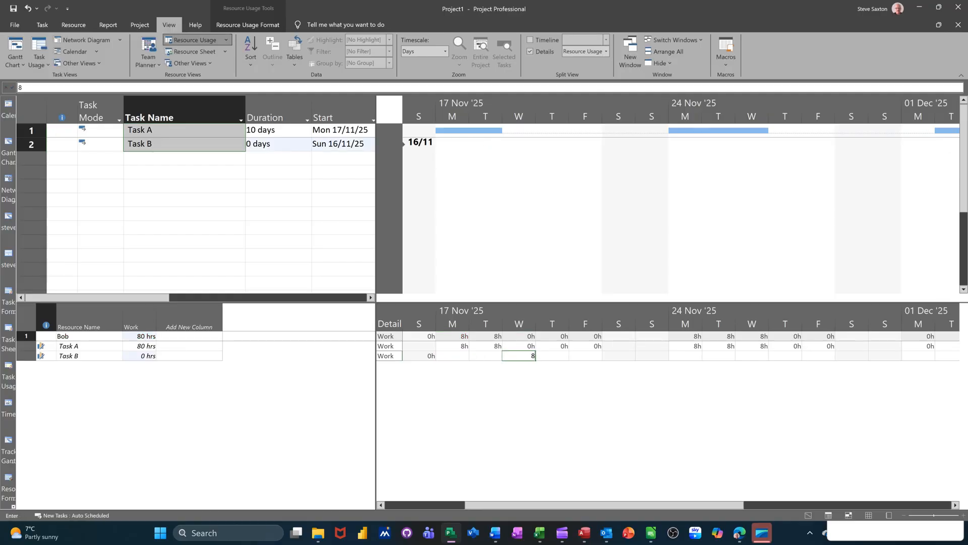
{"action": "left_click", "coordinate": [493, 357]}
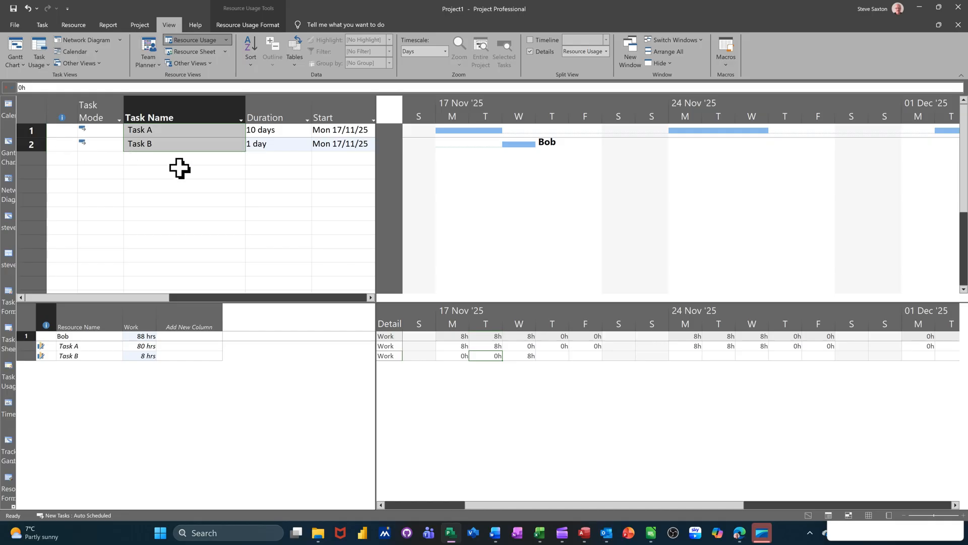
Undo Task B's 8-hour work entry and set the task's duration to 1 day
{"action": "key", "text": "ctrl+z"}
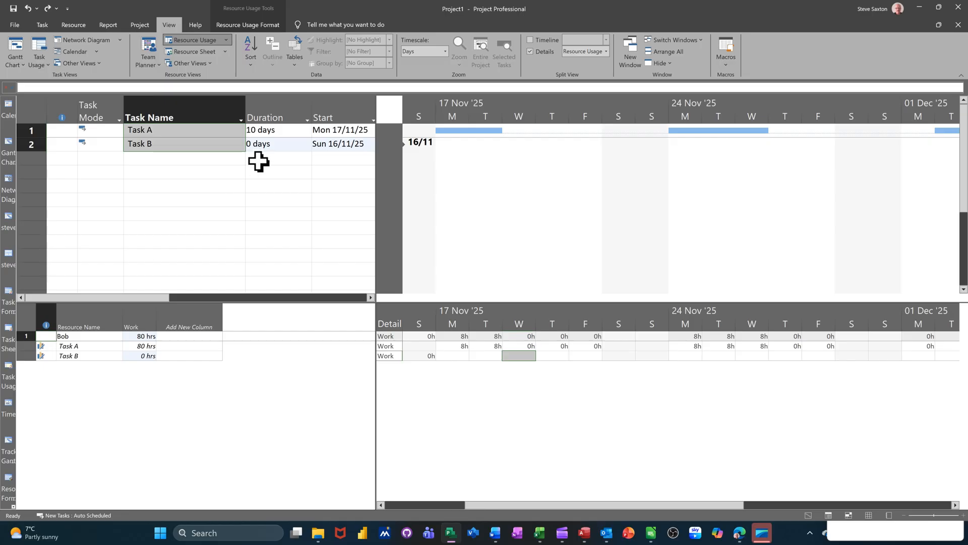
{"action": "left_click", "coordinate": [74, 30]}
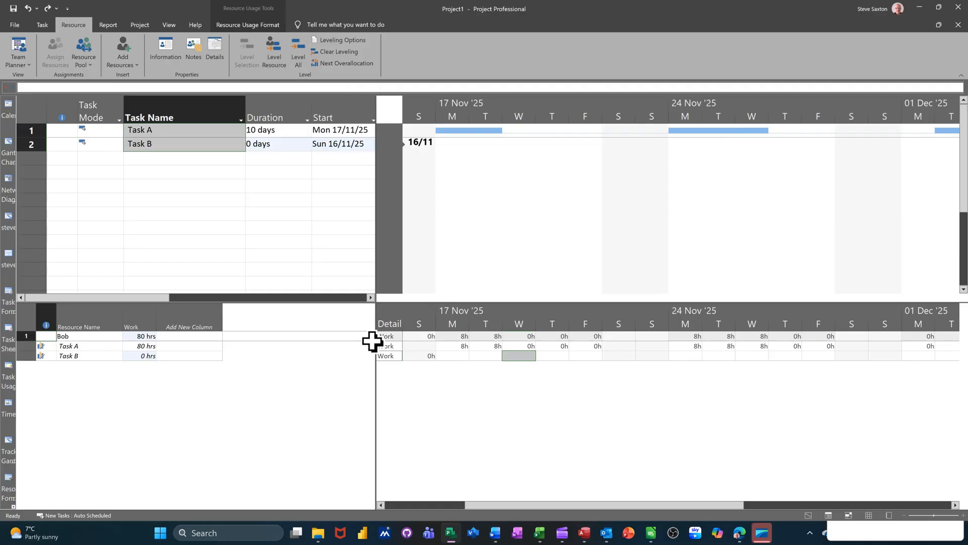
{"action": "left_click", "coordinate": [497, 166]}
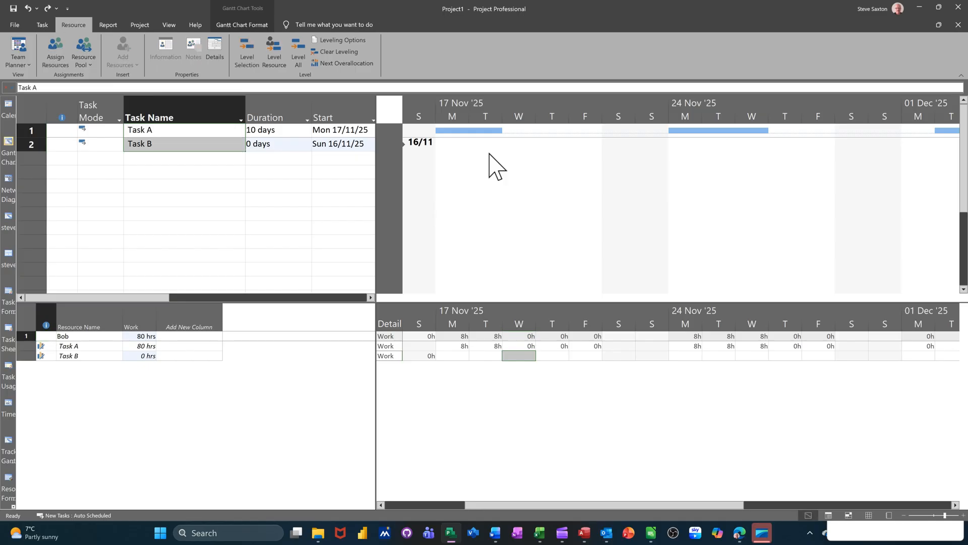
{"action": "left_click_drag", "start_coordinate": [170, 133], "coordinate": [172, 145]}
{"action": "left_click", "coordinate": [276, 144]}
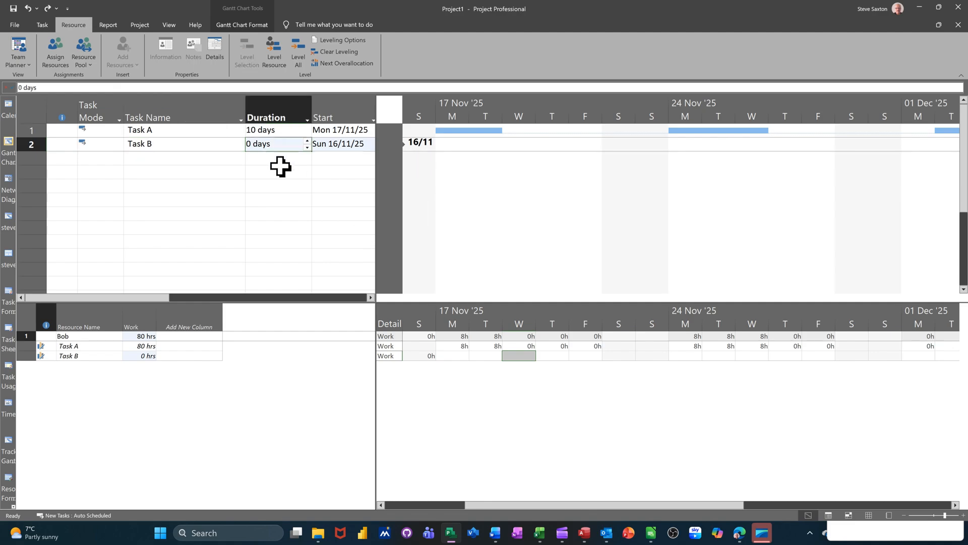
{"action": "type", "text": "1"}
{"action": "left_click", "coordinate": [173, 143]}
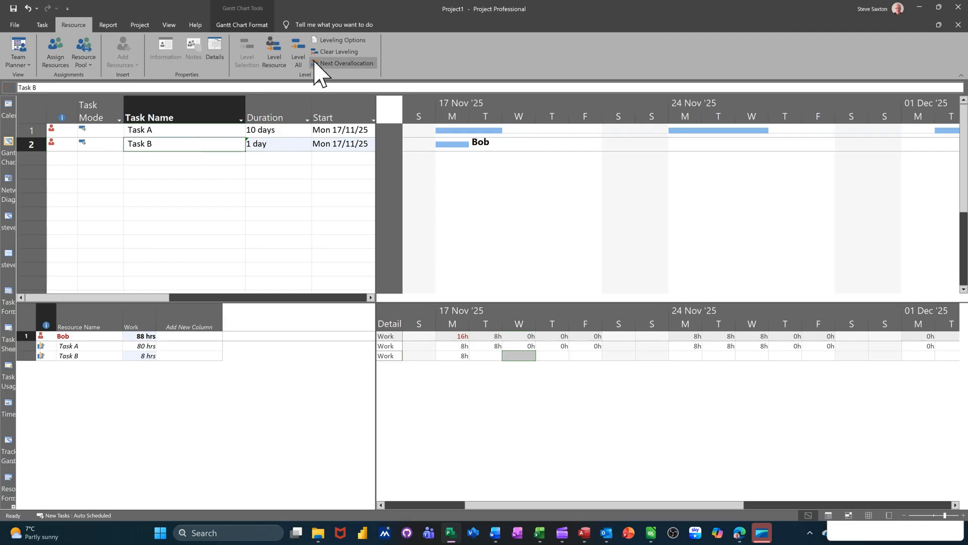
Level all resources in the project, then clear the leveling for the entire project
{"action": "left_click", "coordinate": [280, 67]}
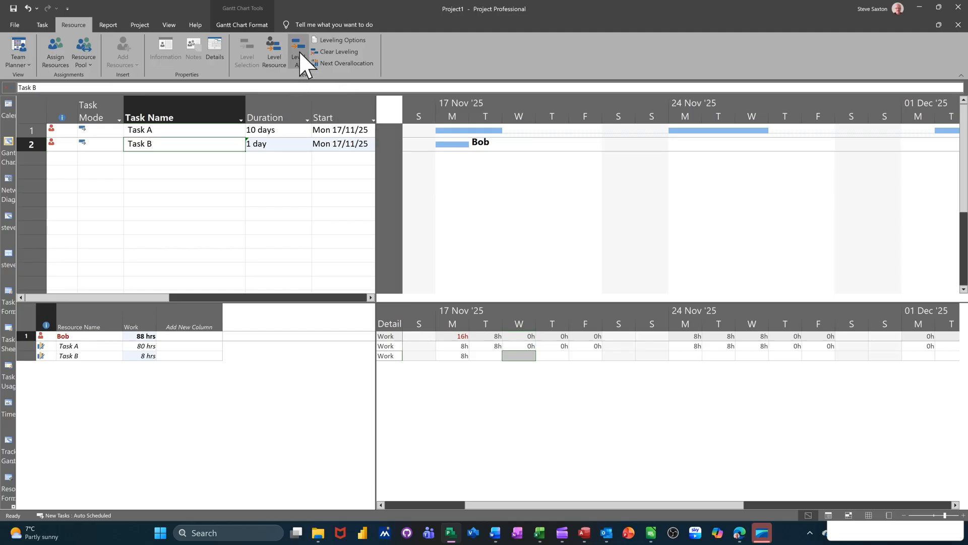
{"action": "left_click", "coordinate": [300, 48]}
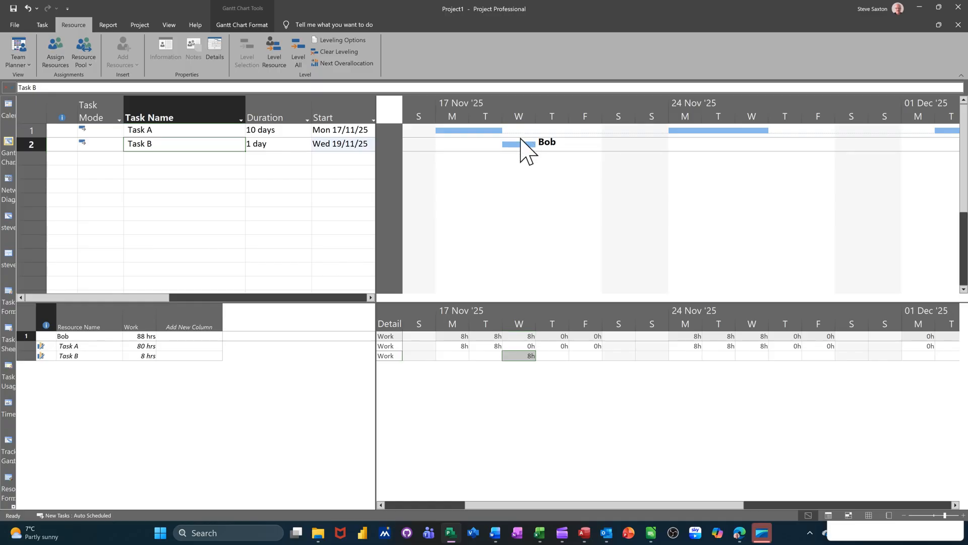
{"action": "left_click", "coordinate": [335, 55]}
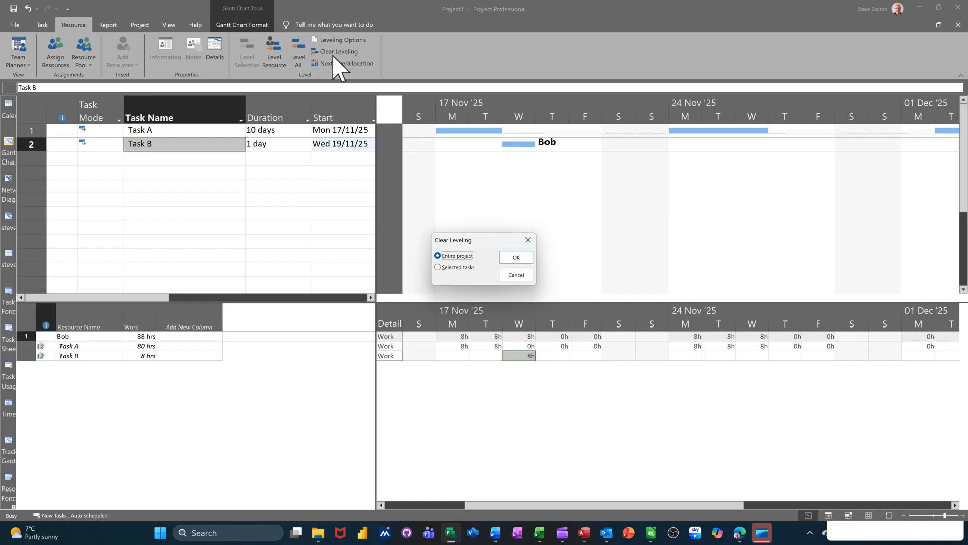
{"action": "left_click", "coordinate": [515, 258]}
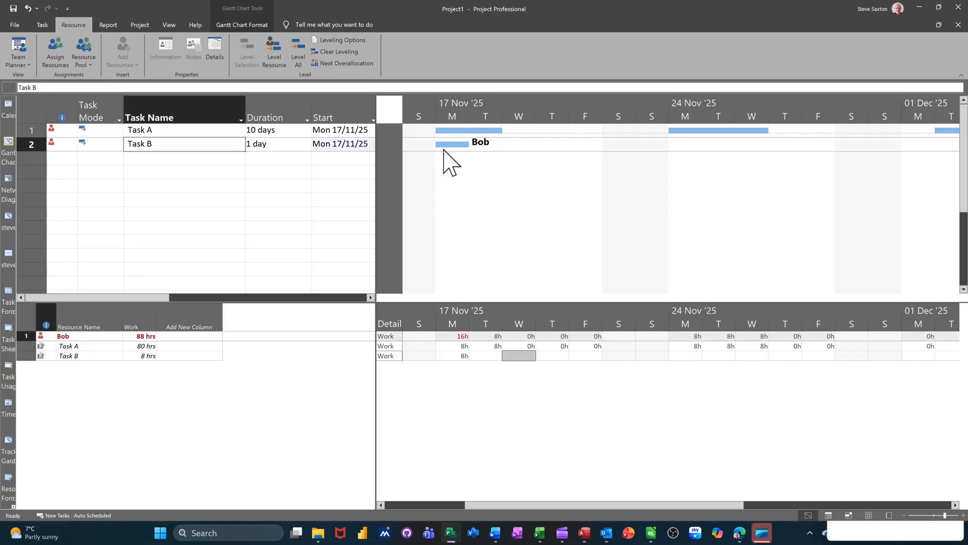
Move Task B's bar on the Gantt Chart to start on Thu 20/11/25
{"action": "left_click", "coordinate": [40, 27]}
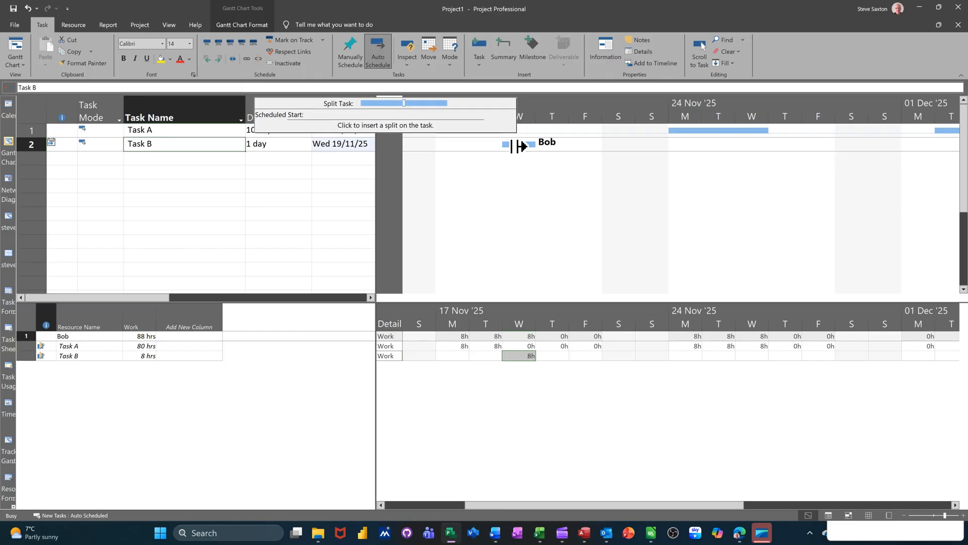
{"action": "left_click_drag", "start_coordinate": [517, 144], "coordinate": [549, 145]}
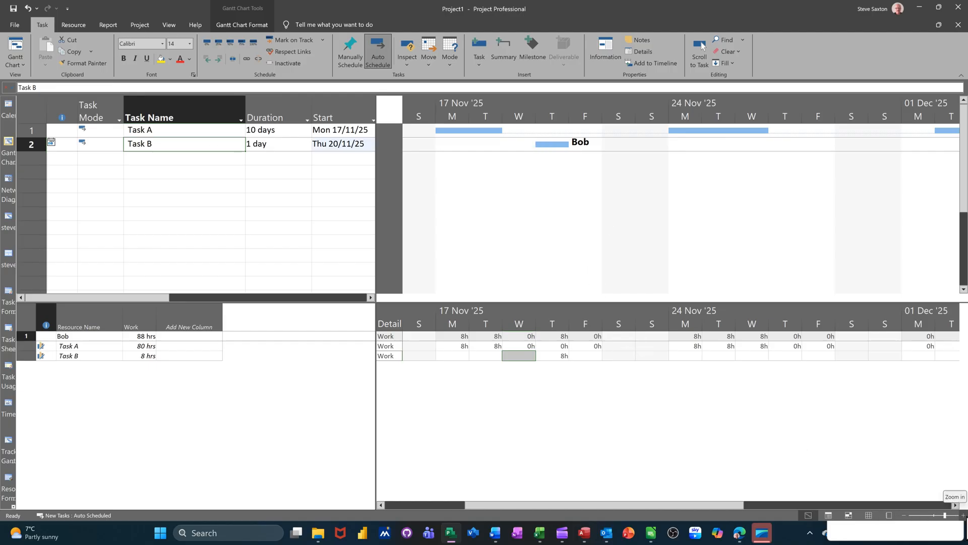
Split Task B partway through Thu 20/11/25 and move its remaining work to Fri 21 Nov, showing the timescale in quarter days
{"action": "left_click", "coordinate": [963, 515]}
{"action": "left_click", "coordinate": [963, 515]}
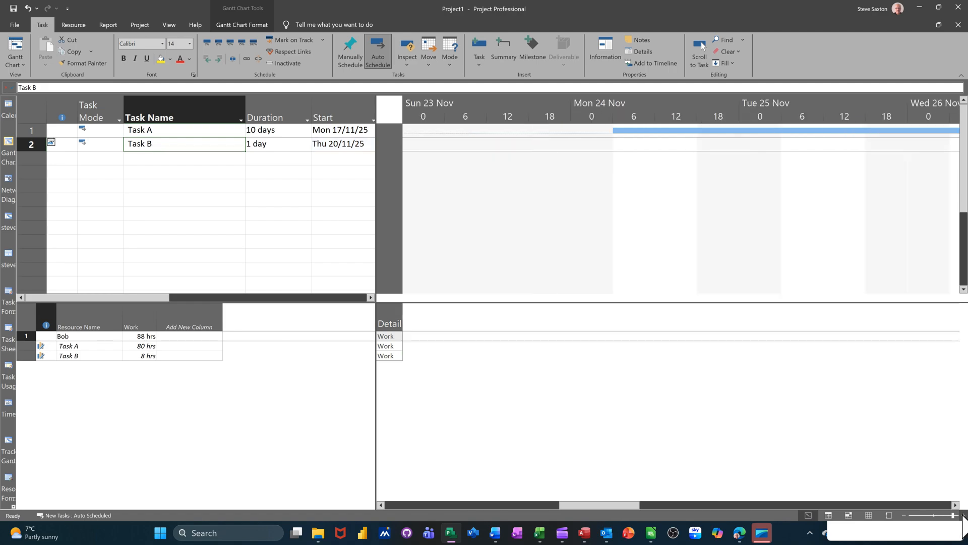
{"action": "left_click_drag", "start_coordinate": [630, 506], "coordinate": [514, 495]}
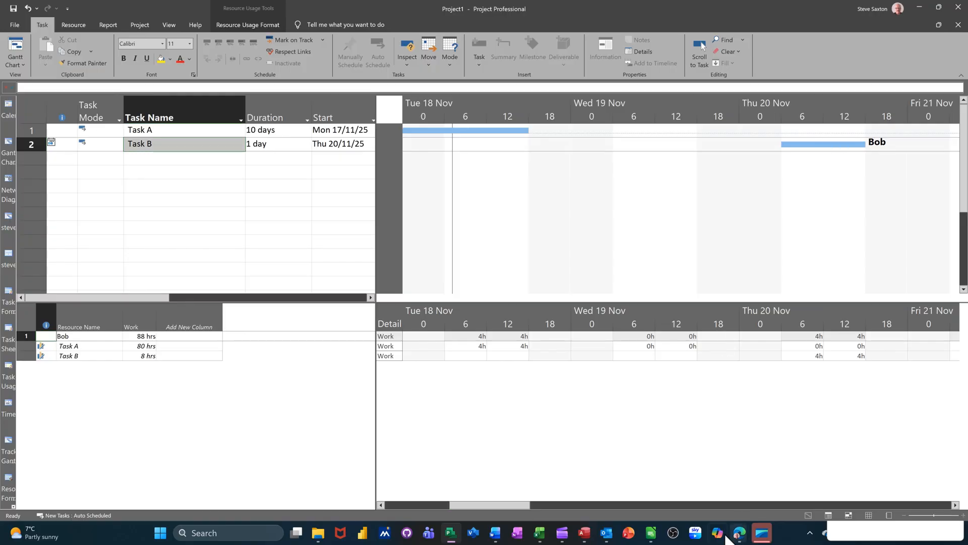
{"action": "left_click_drag", "start_coordinate": [515, 505], "coordinate": [555, 505]}
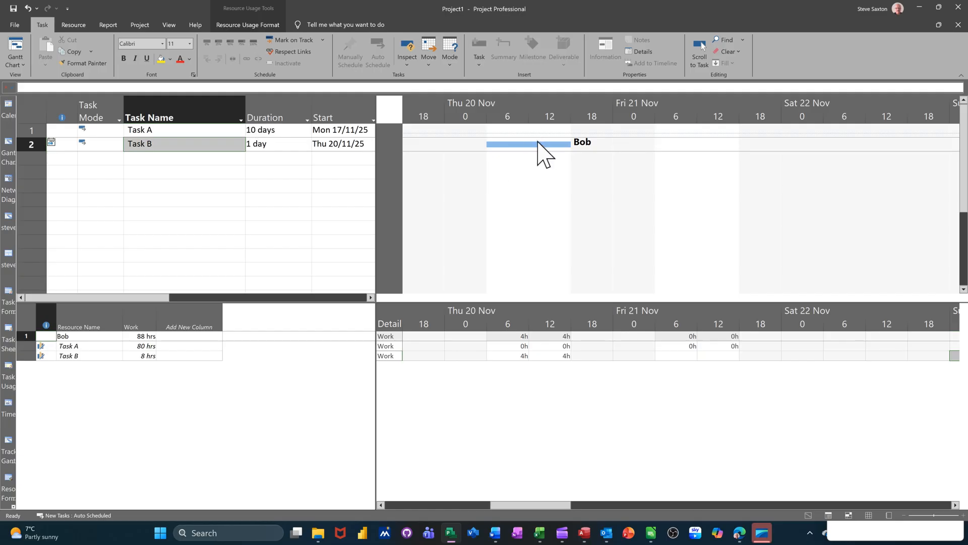
{"action": "left_click", "coordinate": [539, 144]}
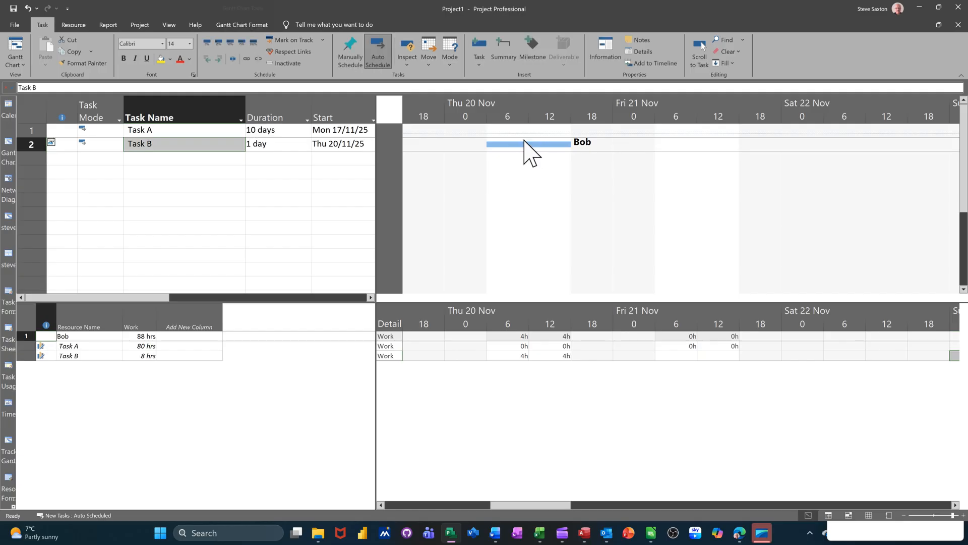
{"action": "left_click", "coordinate": [233, 60]}
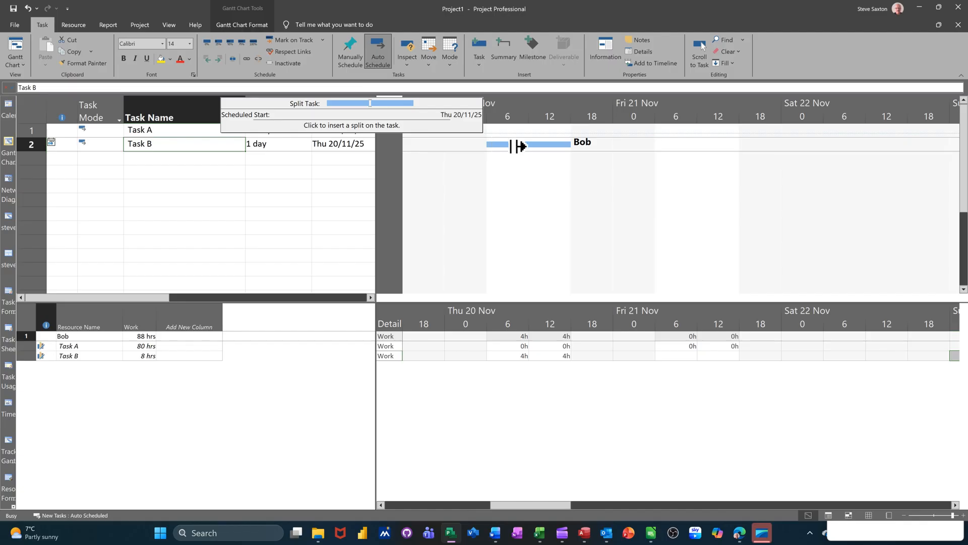
{"action": "left_click_drag", "start_coordinate": [528, 144], "coordinate": [675, 144]}
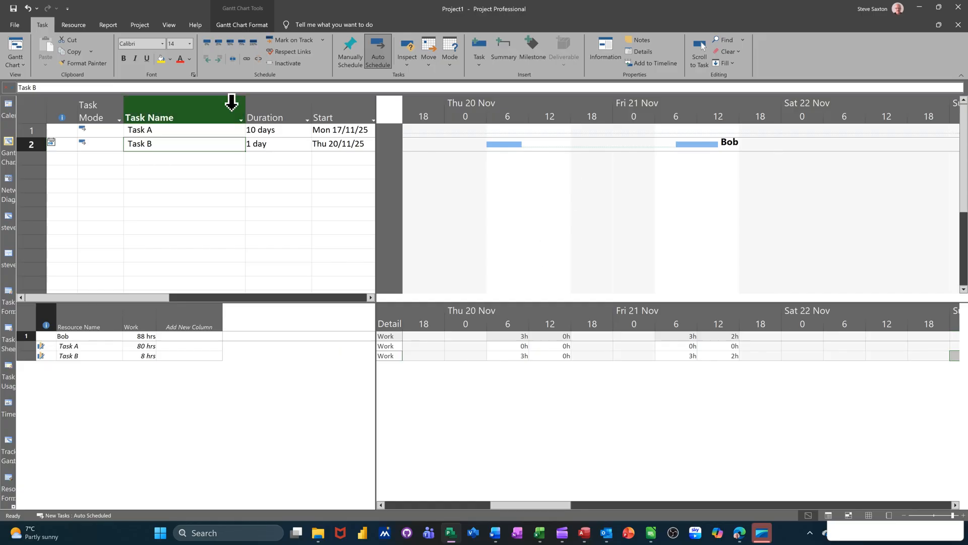
Hide the Resource Usage details pane so only the Gantt Chart is shown
{"action": "left_click", "coordinate": [169, 25]}
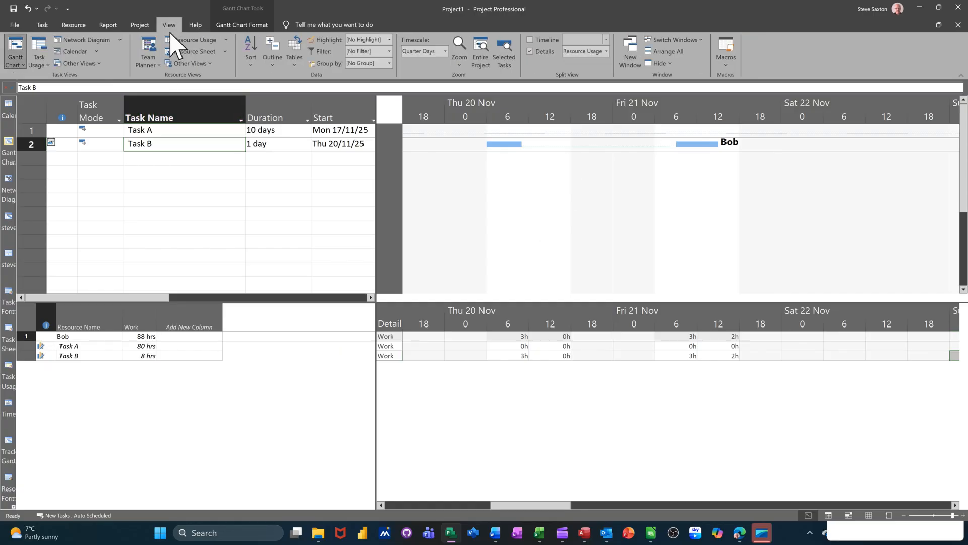
{"action": "left_click", "coordinate": [530, 52]}
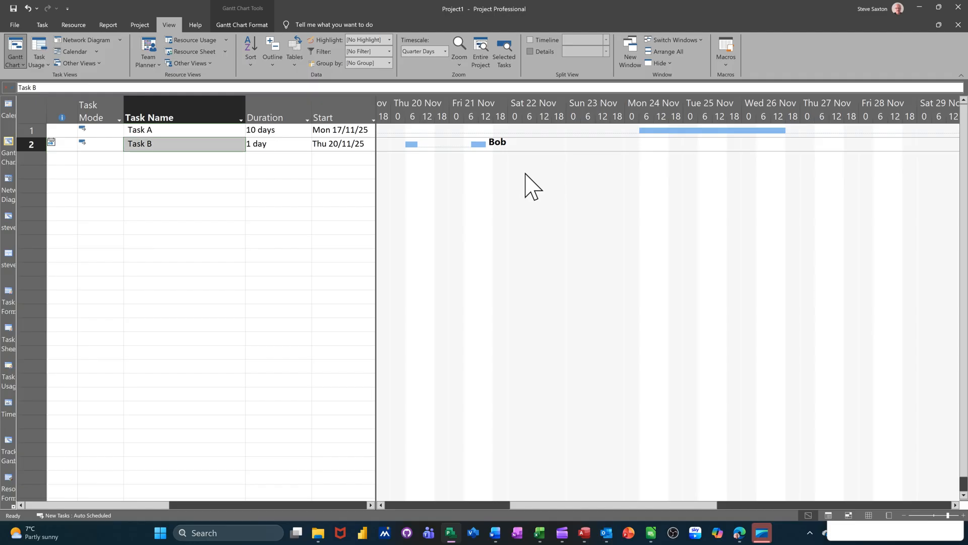
Try Days as the units of the Gantt Chart timescale's bottom tier and reduce that tier's count to 1
{"action": "double_click", "coordinate": [523, 112]}
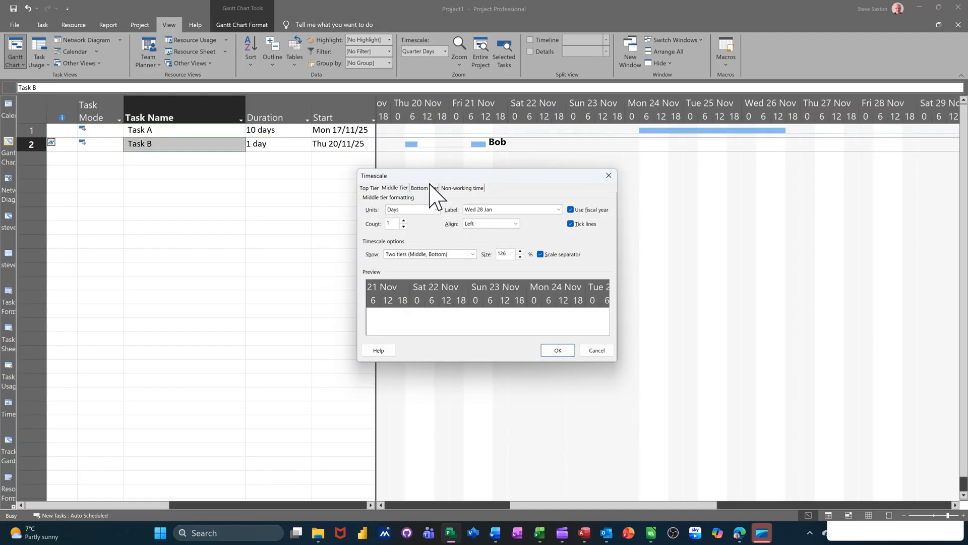
{"action": "left_click", "coordinate": [426, 187]}
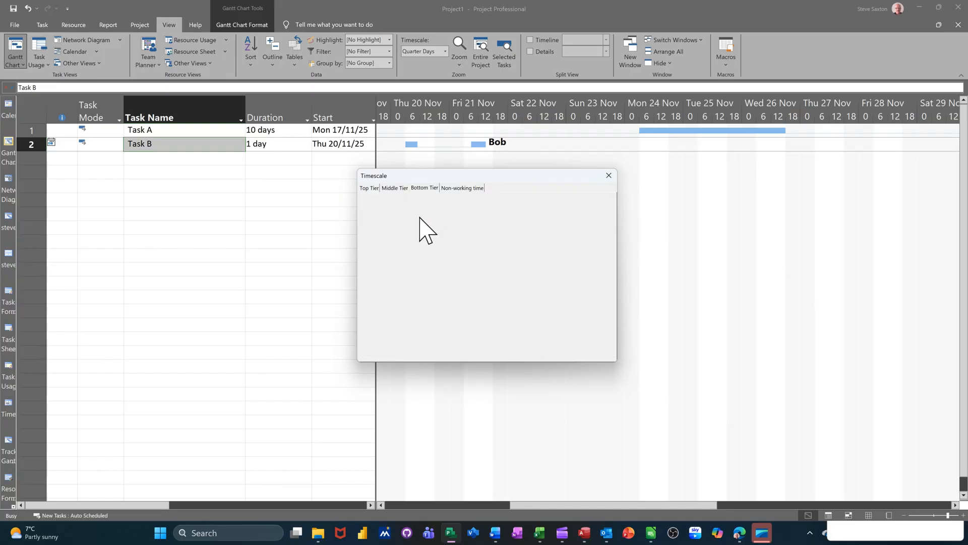
{"action": "left_click", "coordinate": [430, 210]}
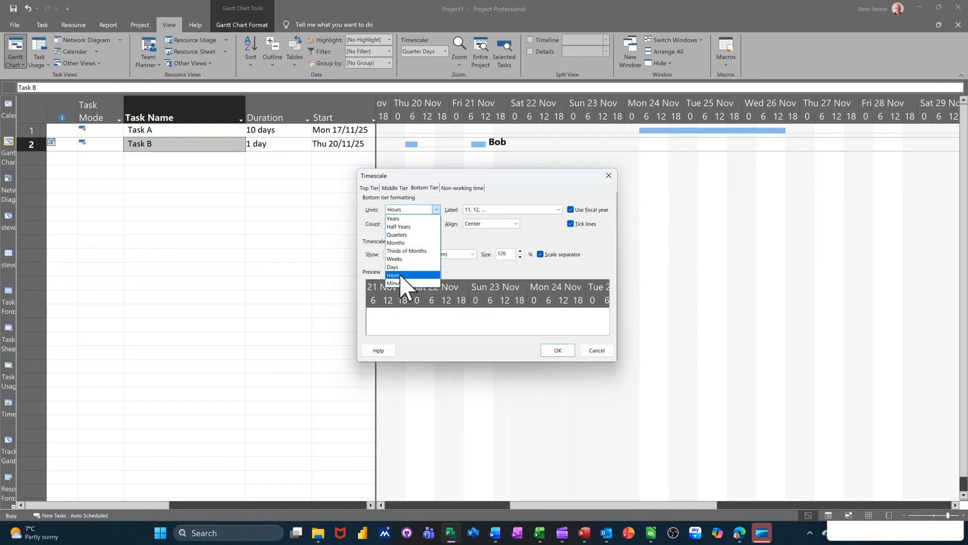
{"action": "left_click", "coordinate": [402, 266]}
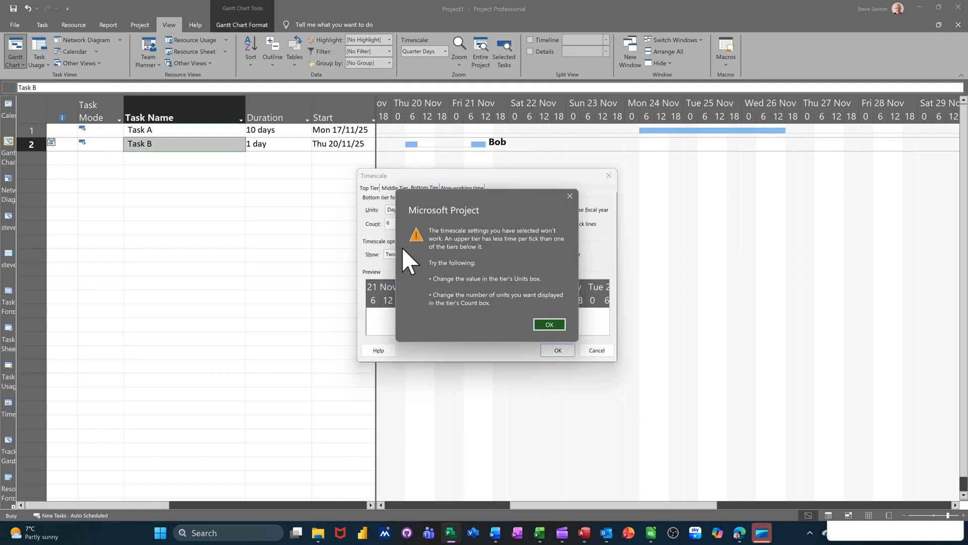
{"action": "left_click", "coordinate": [548, 326]}
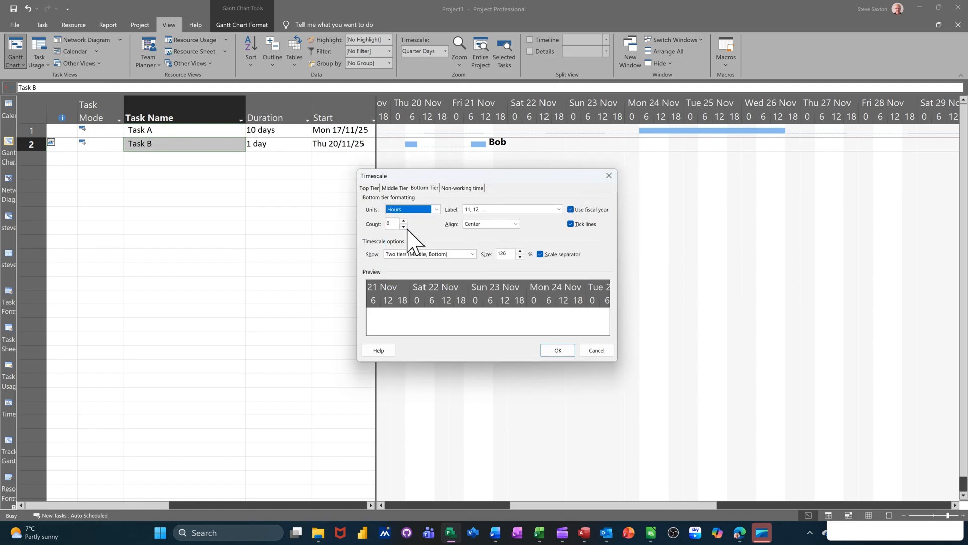
{"action": "left_click", "coordinate": [403, 226]}
{"action": "left_click", "coordinate": [403, 227]}
{"action": "left_click", "coordinate": [403, 227]}
{"action": "left_click", "coordinate": [403, 226]}
{"action": "left_click", "coordinate": [404, 227]}
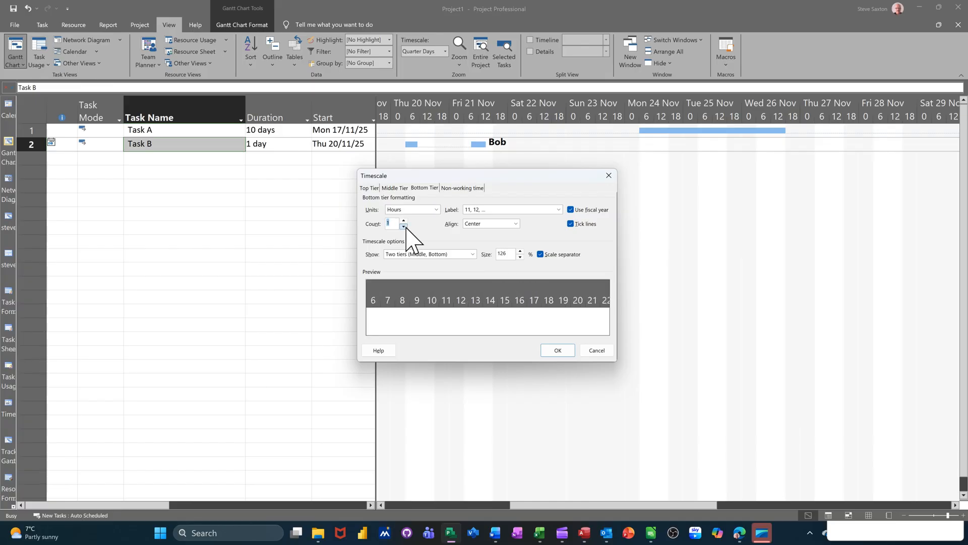
Set the timescale's middle tier to Weeks and apply a weeks-over-days timescale to the Gantt Chart
{"action": "left_click", "coordinate": [398, 187]}
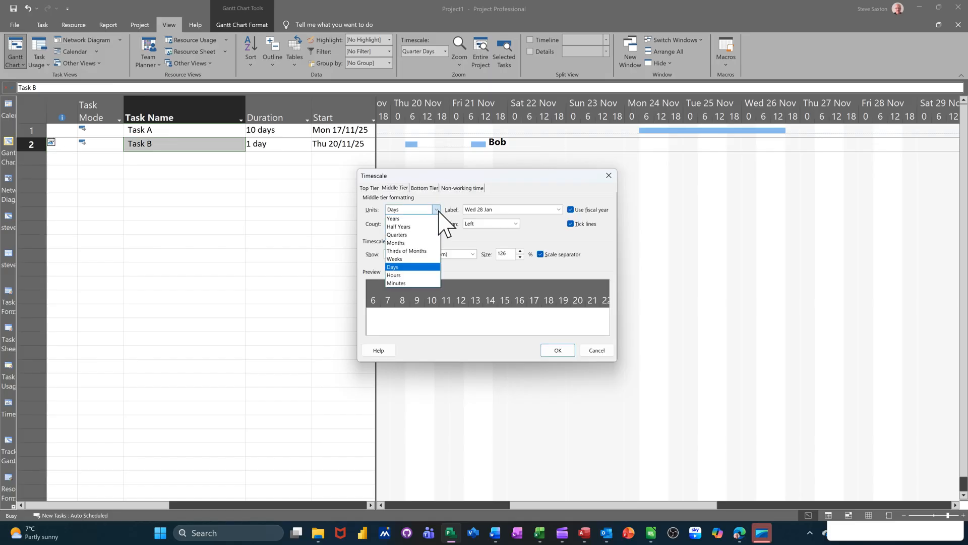
{"action": "left_click", "coordinate": [408, 259]}
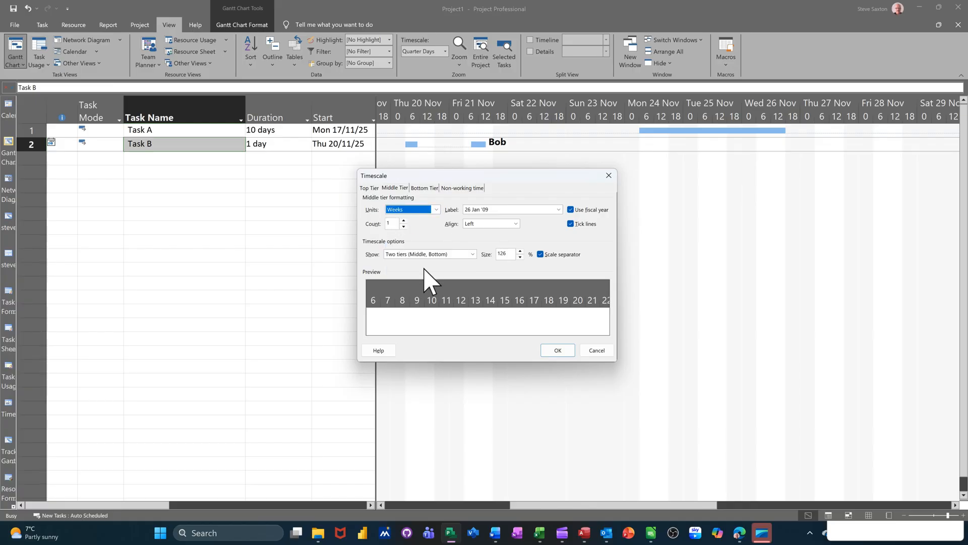
{"action": "left_click", "coordinate": [553, 355]}
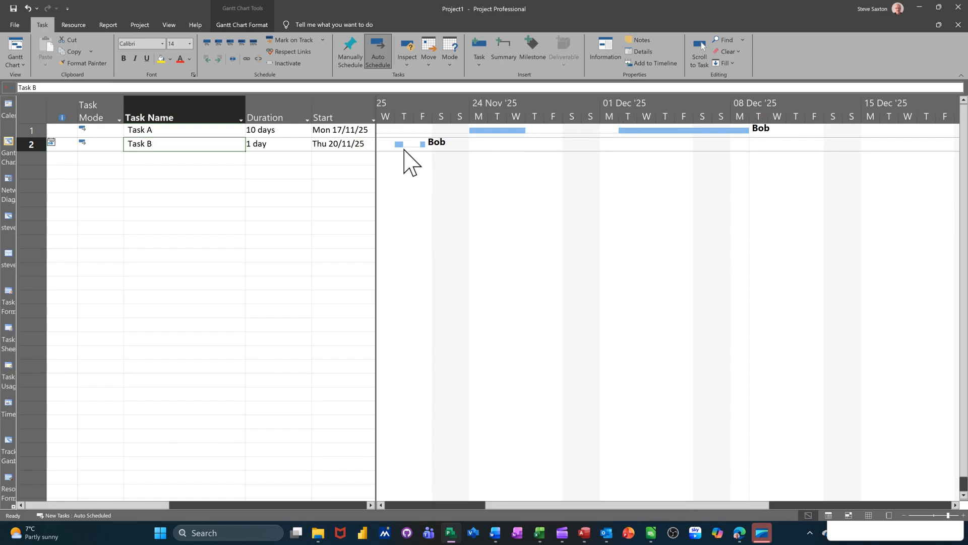
Add a new task named Task C below Task B with a duration of 1 day
{"action": "left_click", "coordinate": [186, 159]}
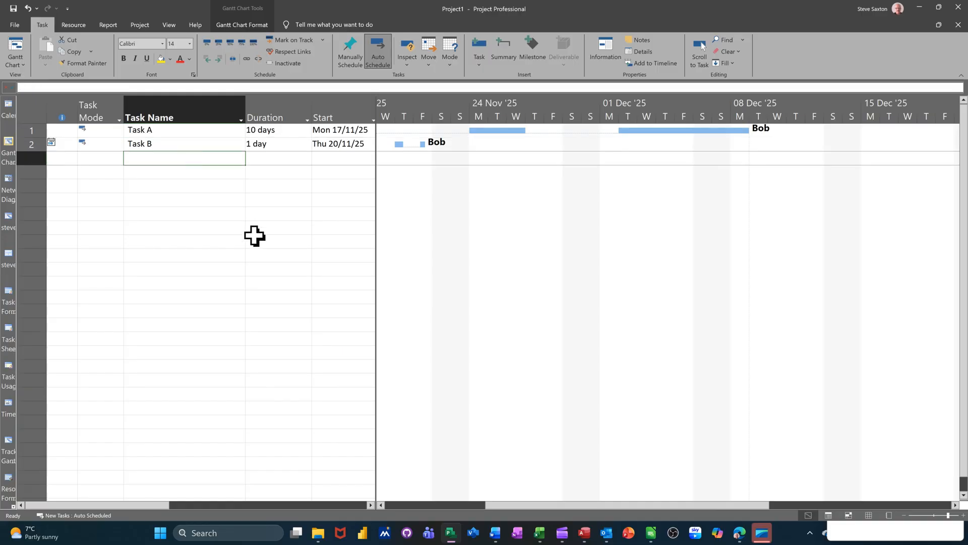
{"action": "type", "text": "Task C"}
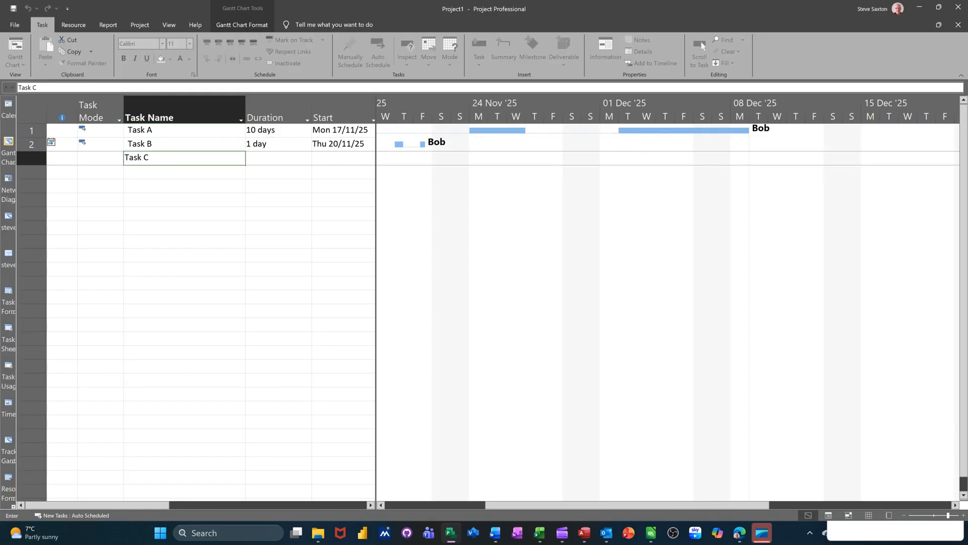
{"action": "key", "text": "Return"}
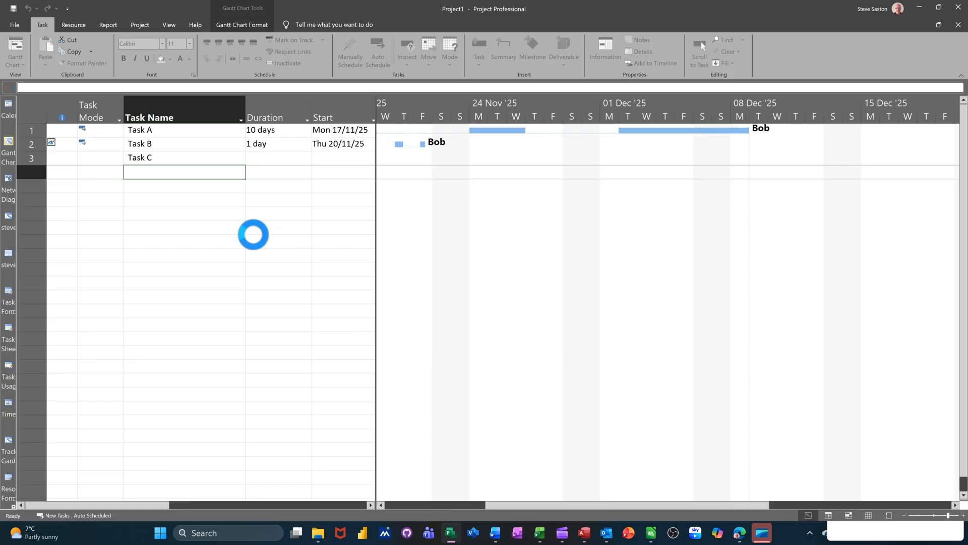
{"action": "left_click", "coordinate": [275, 160]}
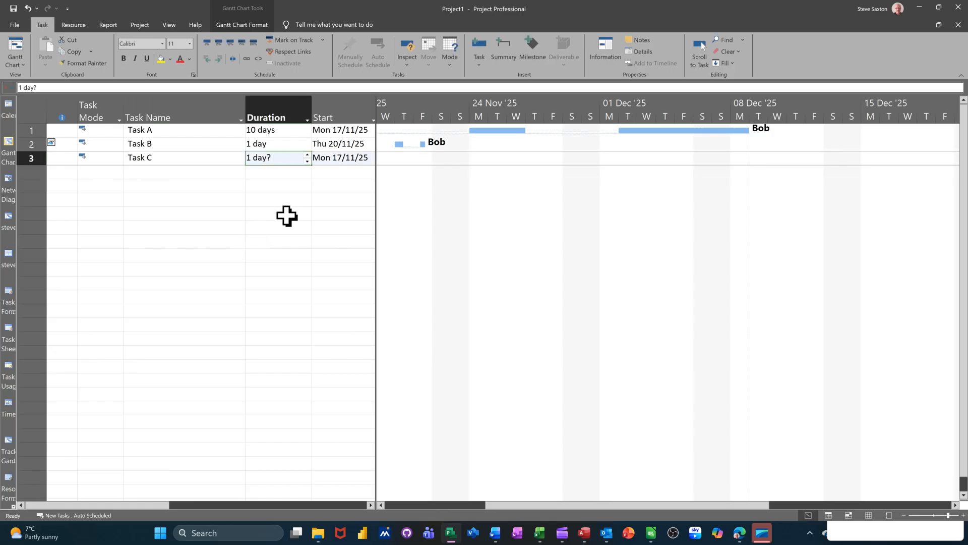
{"action": "type", "text": "1"}
{"action": "left_click", "coordinate": [211, 162]}
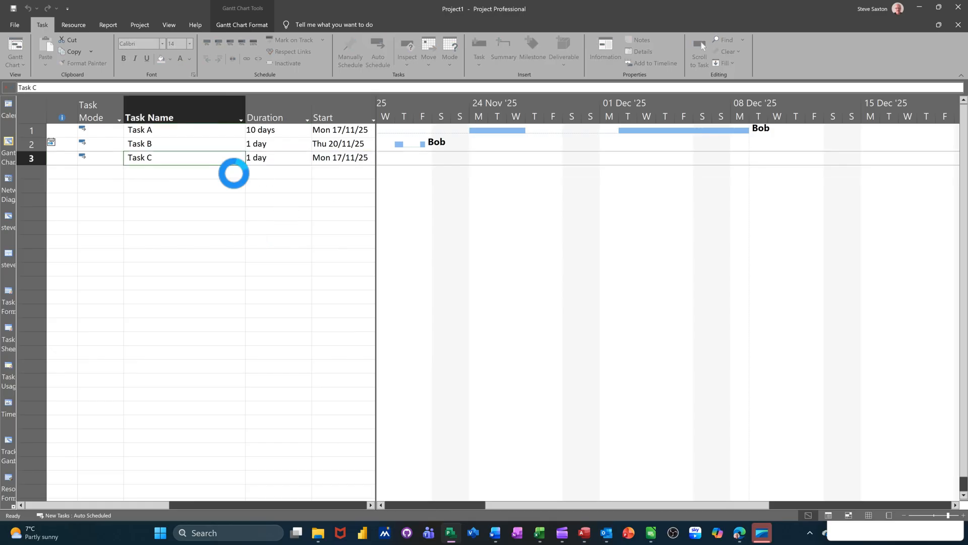
Extend Task C's bar on the Gantt Chart to 4 days and mark its progress through Tue 18 Nov
{"action": "left_click", "coordinate": [381, 505]}
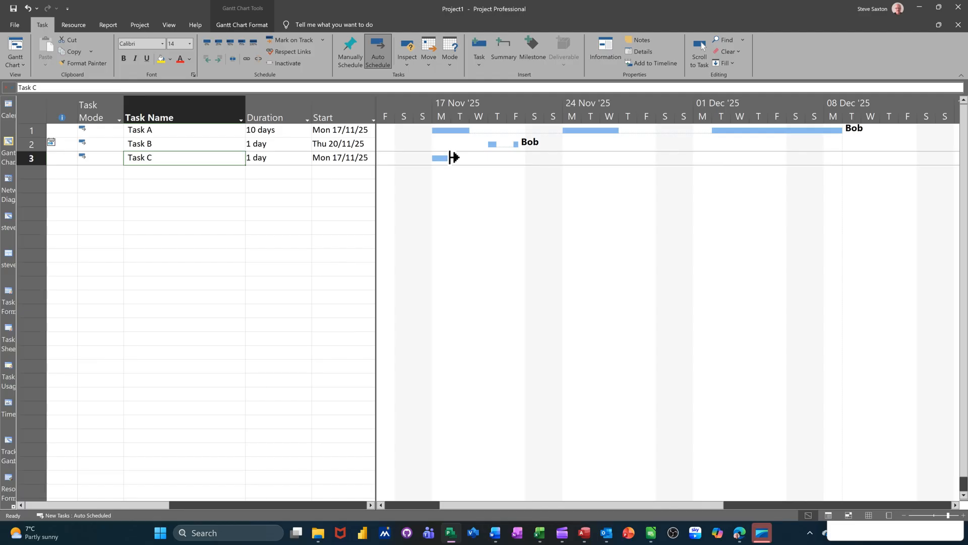
{"action": "left_click_drag", "start_coordinate": [453, 157], "coordinate": [506, 157]}
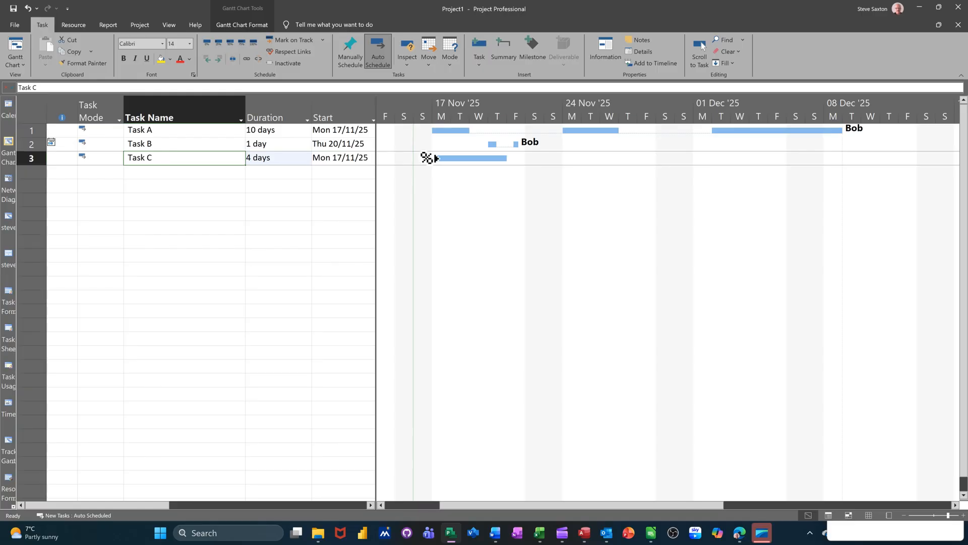
{"action": "left_click_drag", "start_coordinate": [427, 158], "coordinate": [459, 157]}
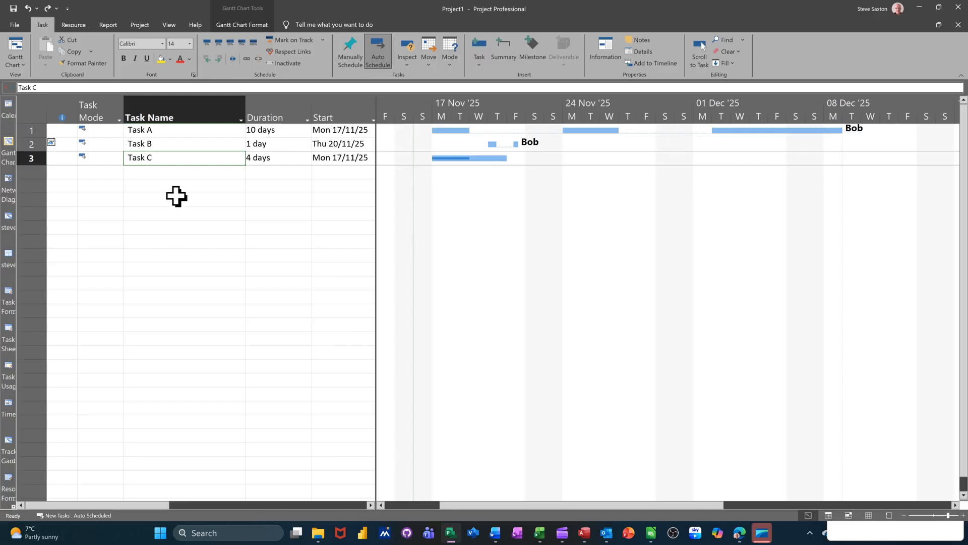
Add a new task named Task D below Task C
{"action": "left_click", "coordinate": [158, 172]}
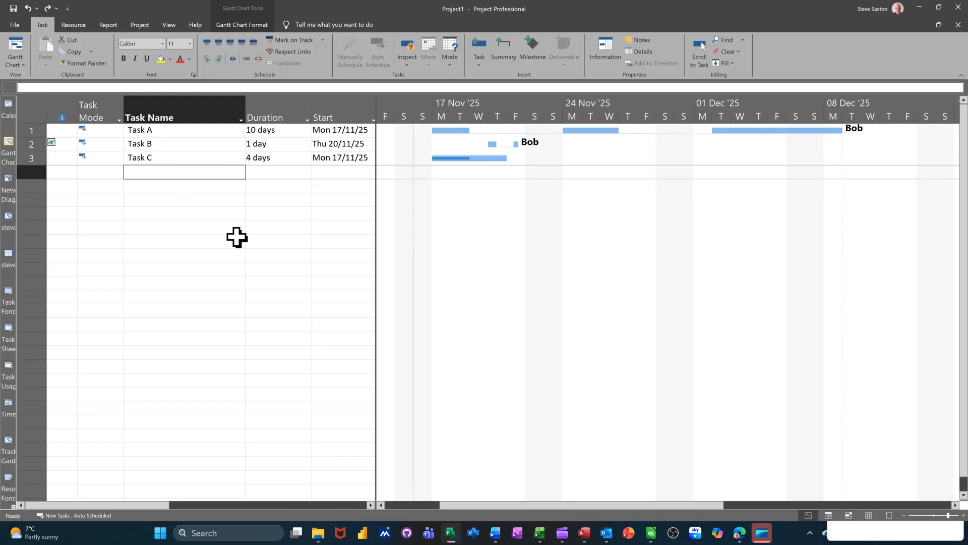
{"action": "type", "text": "Task D"}
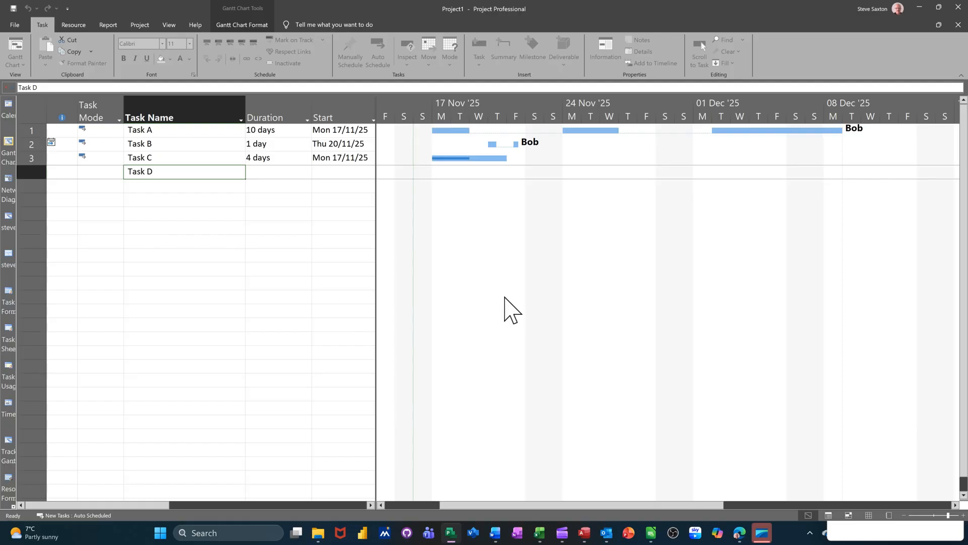
{"action": "left_click", "coordinate": [505, 309]}
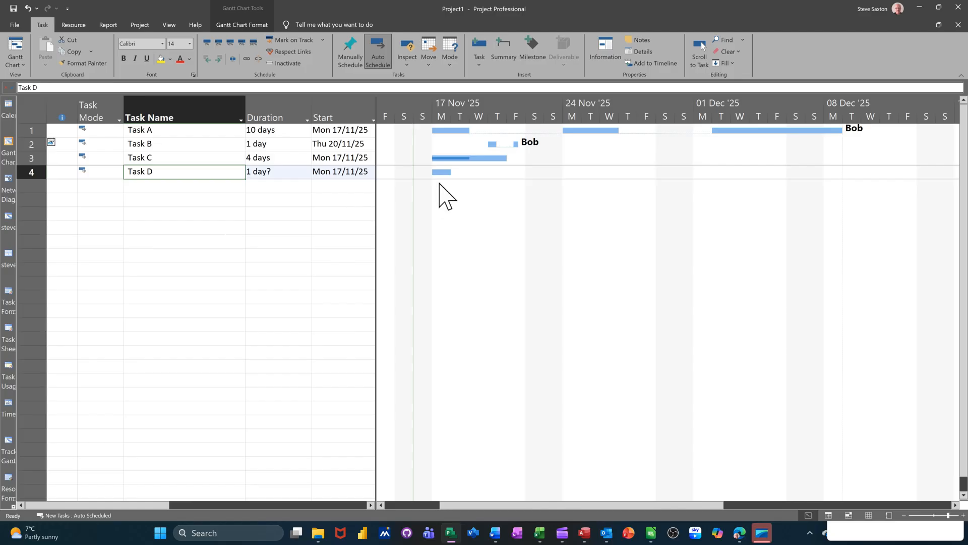
Move Task D's bar on the Gantt Chart to start on Wed 19/11/25 without linking it to Task B
{"action": "left_click_drag", "start_coordinate": [439, 173], "coordinate": [477, 174]}
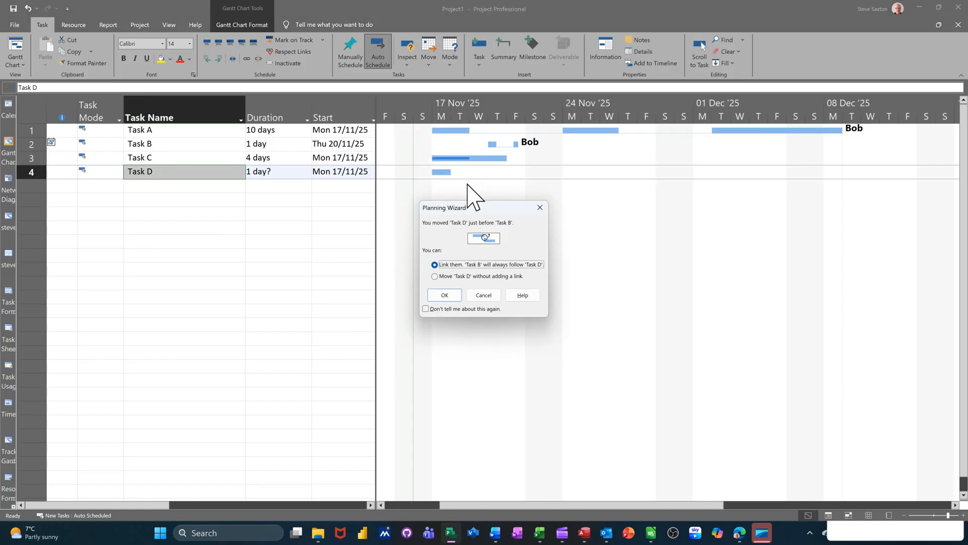
{"action": "left_click", "coordinate": [435, 276]}
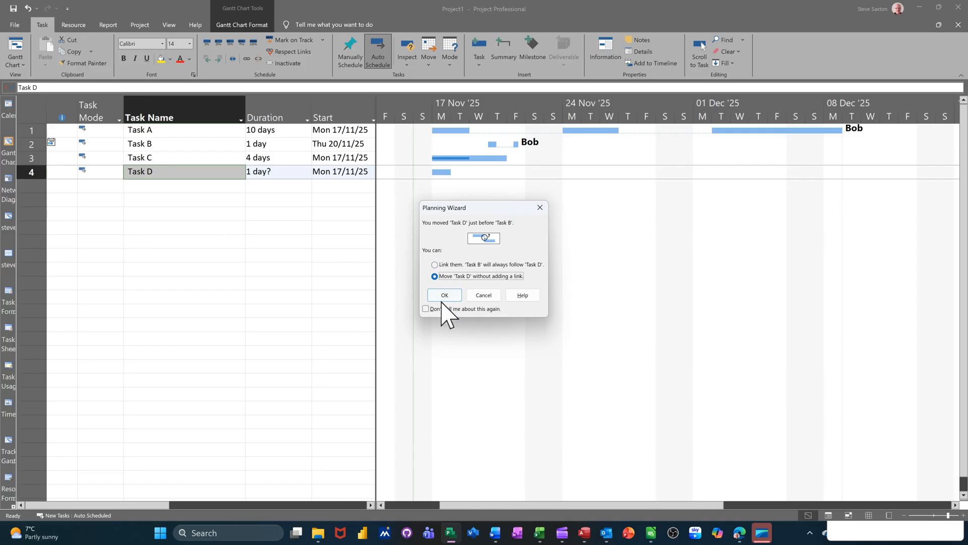
{"action": "left_click", "coordinate": [443, 295]}
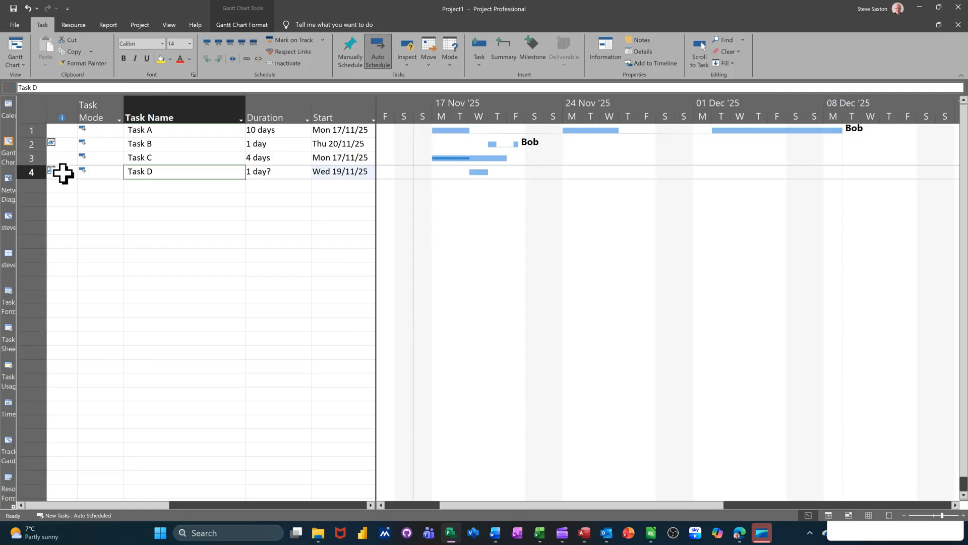
Inspect Task D's indicator and the Indicators column of the task table
{"action": "mouse_move", "coordinate": [61, 174]}
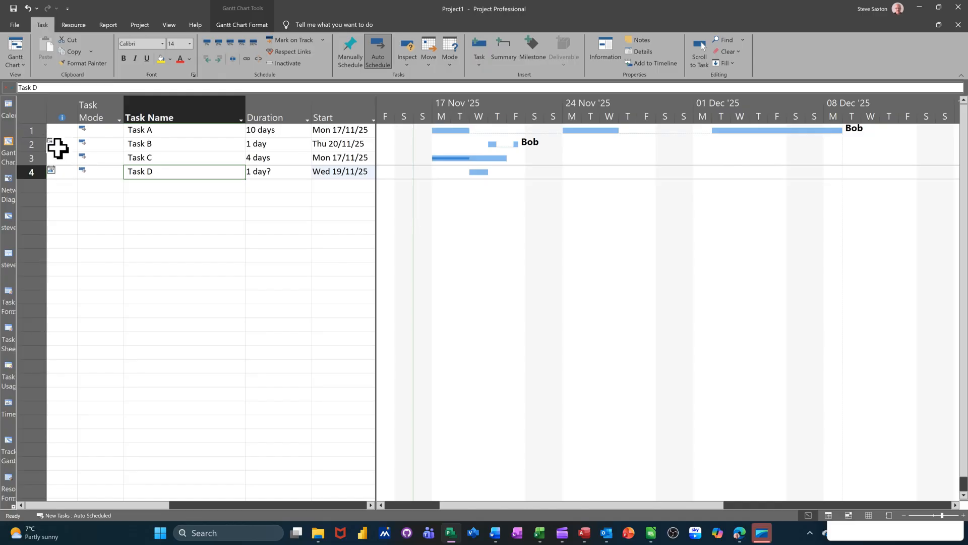
{"action": "left_click", "coordinate": [57, 110]}
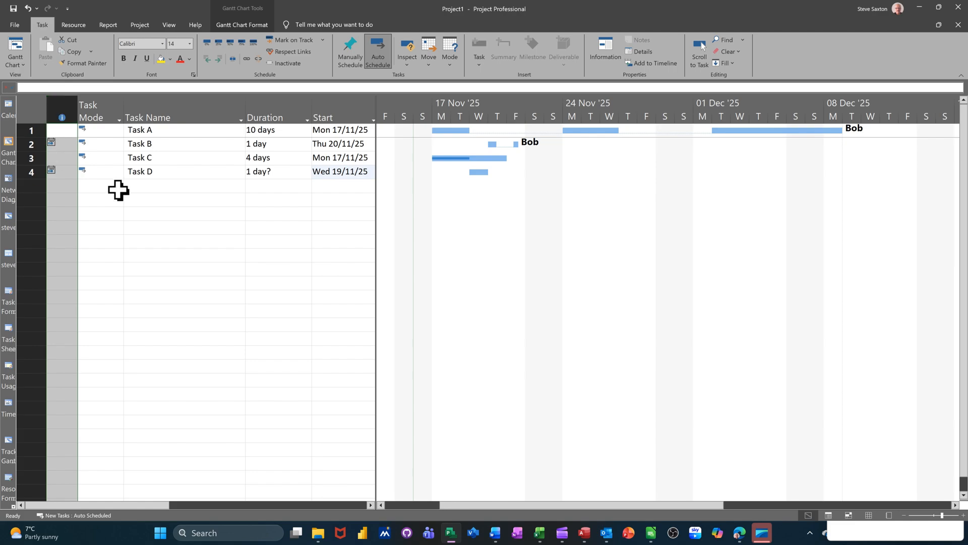
{"action": "left_click", "coordinate": [159, 185]}
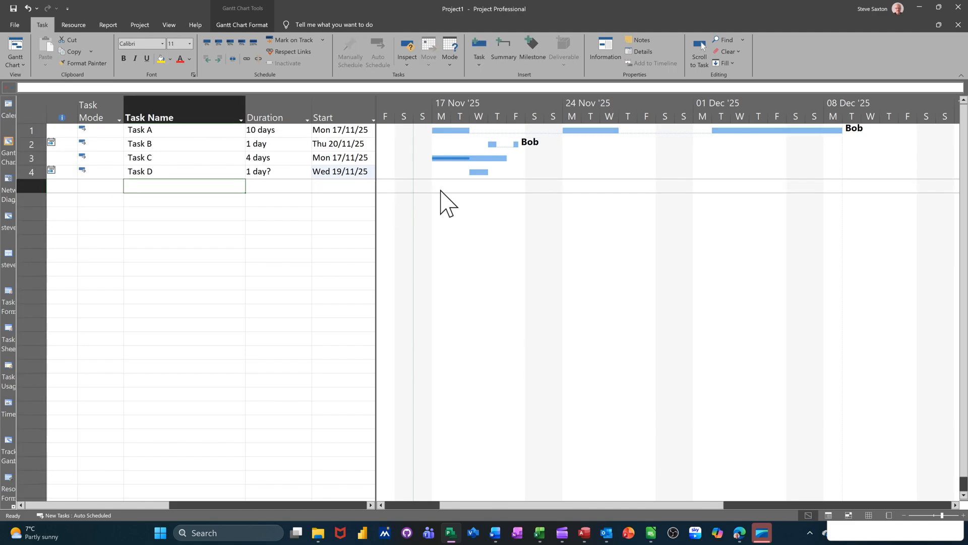